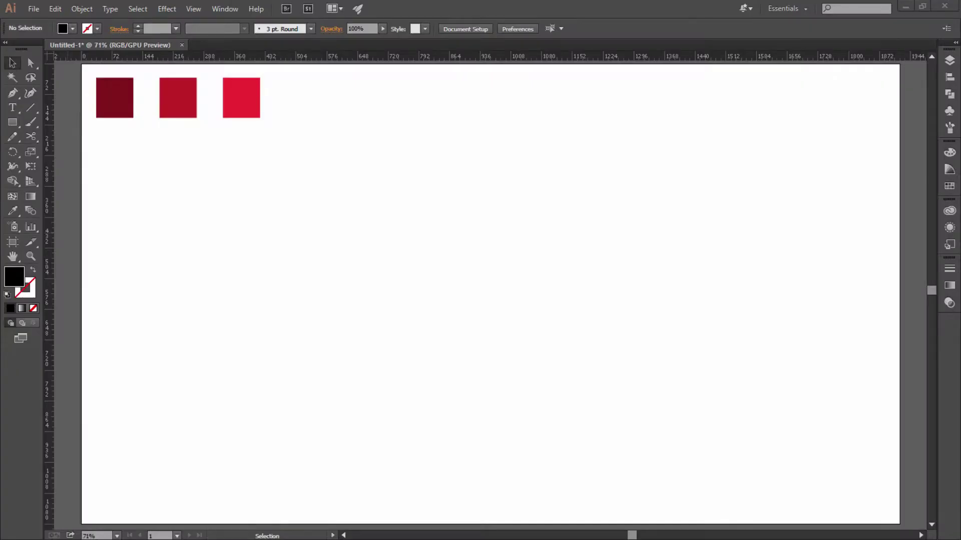
Type a large capital O on the artboard with the Type tool
left_click(12, 107)
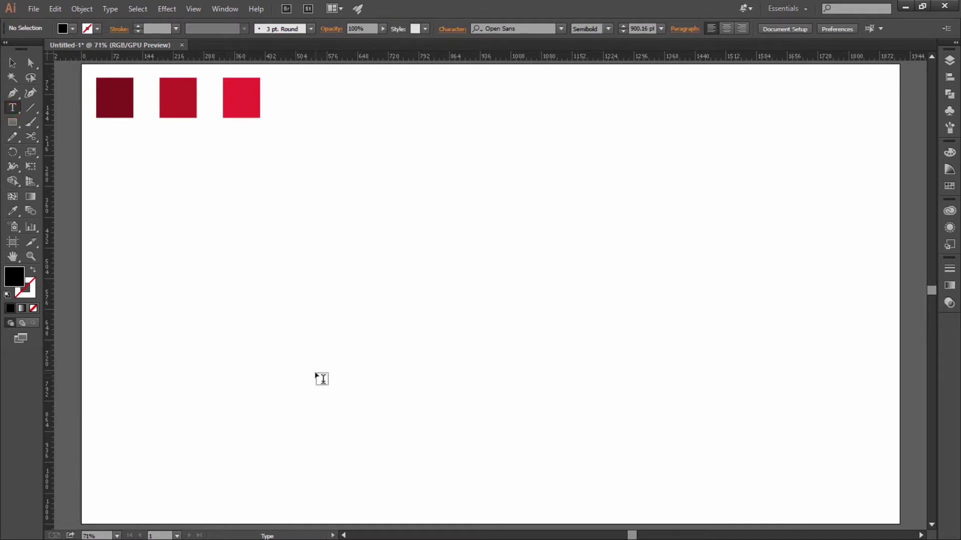
left_click(322, 379)
type("O")
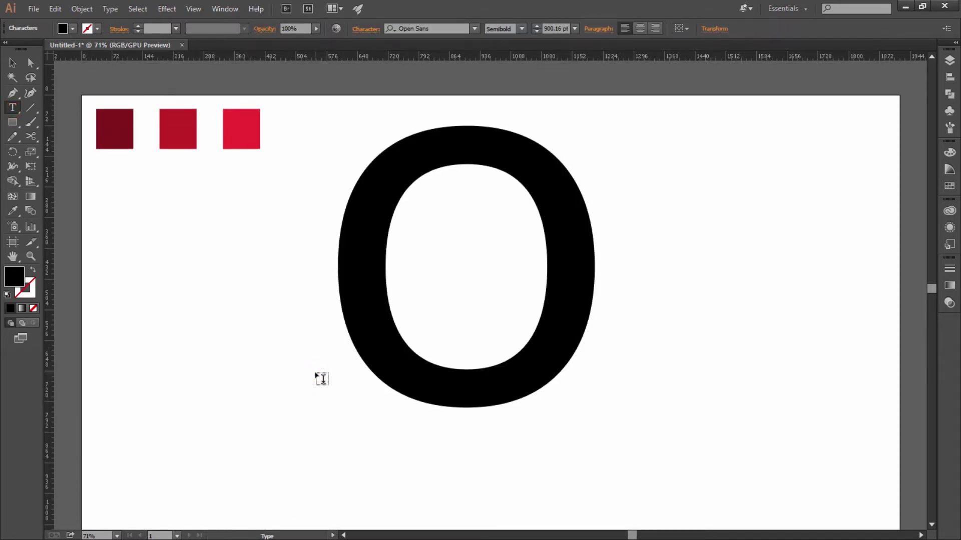
key("Escape")
Convert the O text to outlined shapes and deselect it
scroll(148, 165, "down", 2)
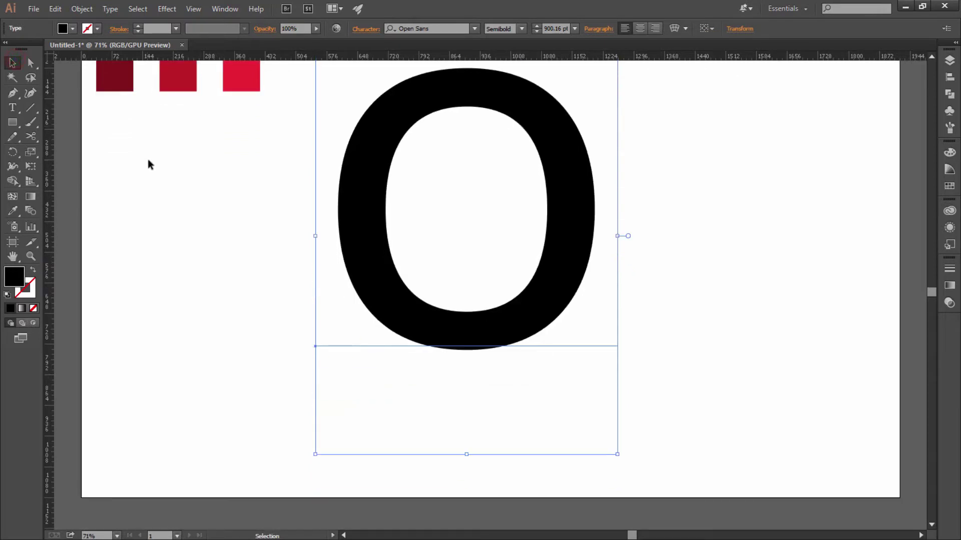
right_click(363, 303)
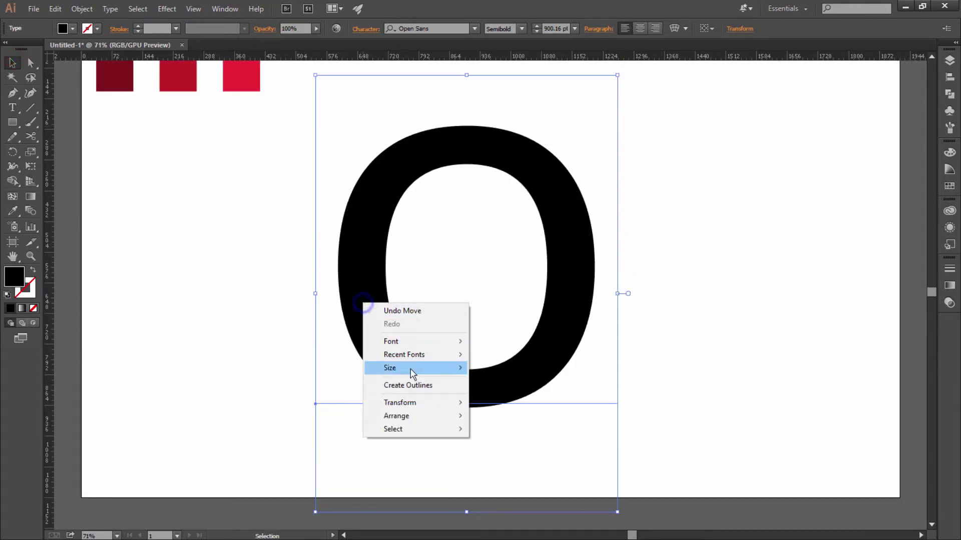
left_click(410, 385)
left_click(609, 317)
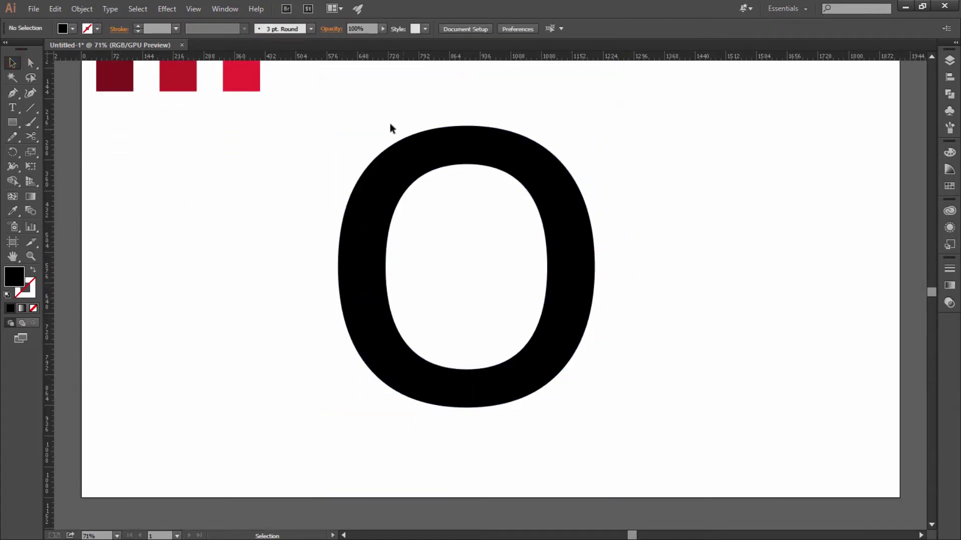
left_click(163, 9)
Switch to Outline view and place an overlapping copy of the O shifted right
left_click(211, 23)
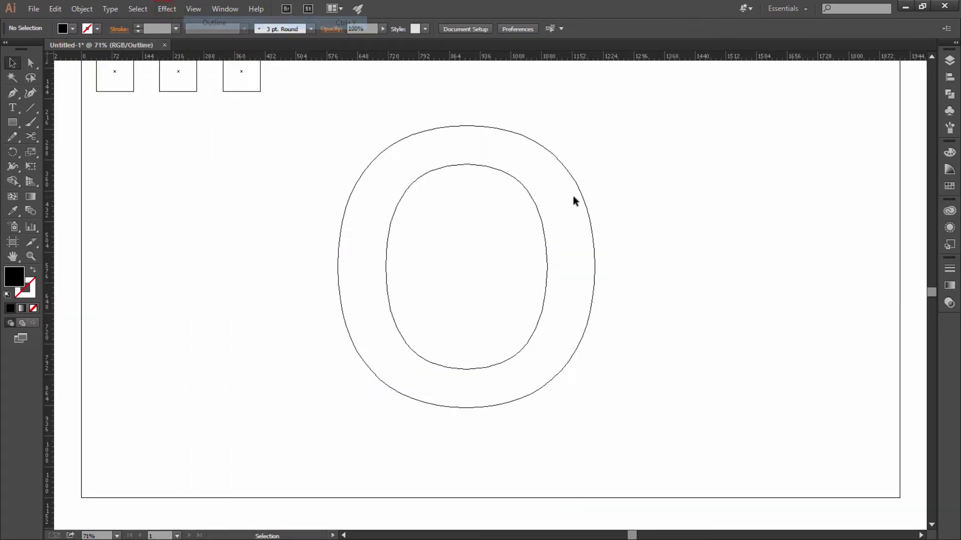
left_click(551, 260)
left_click_drag(547, 278, 599, 283)
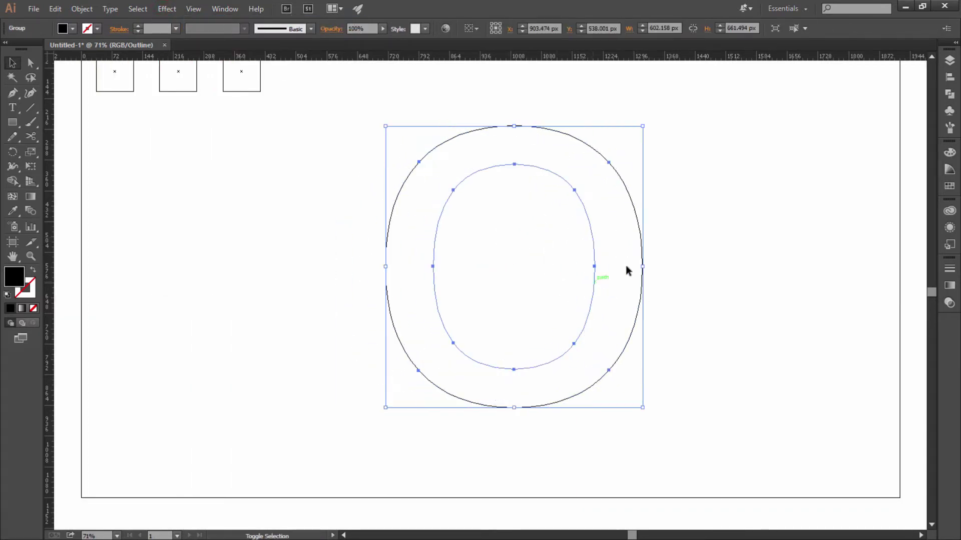
key("a")
key("v")
key("ctrl+z")
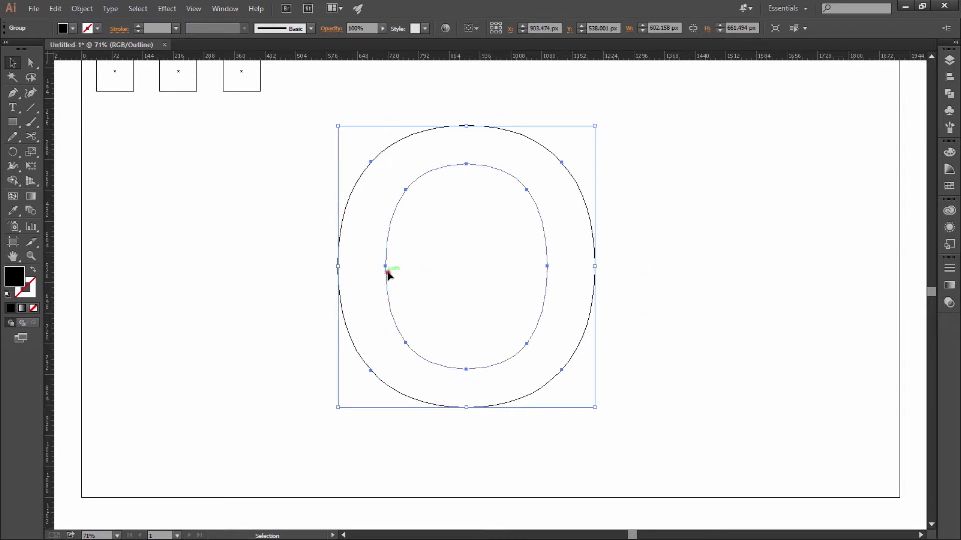
left_click_drag(386, 273, 435, 274)
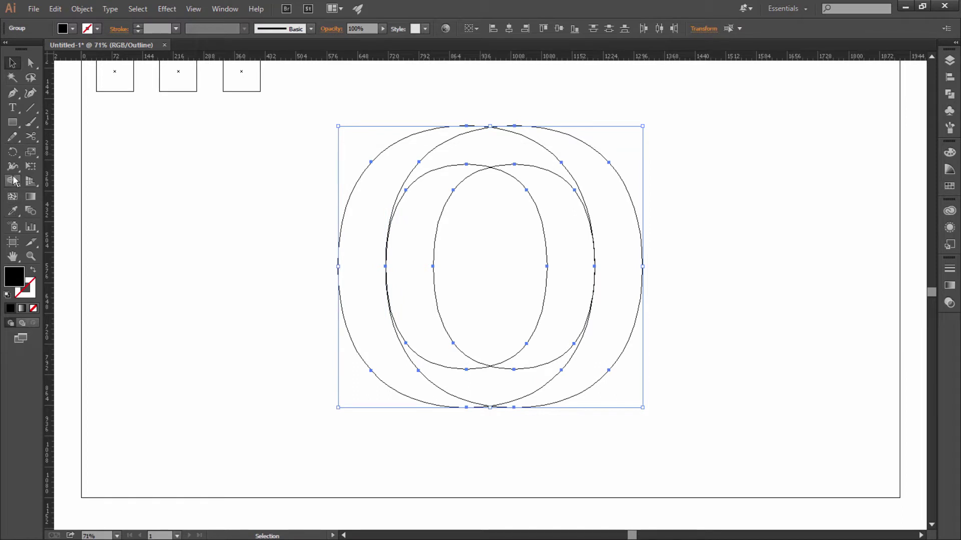
Merge the top and bottom overlapping regions of the two Os with Shape Builder
left_click(14, 181)
mouse_move(424, 185)
left_mouse_down()
mouse_move(491, 163)
mouse_move(564, 166)
left_mouse_up()
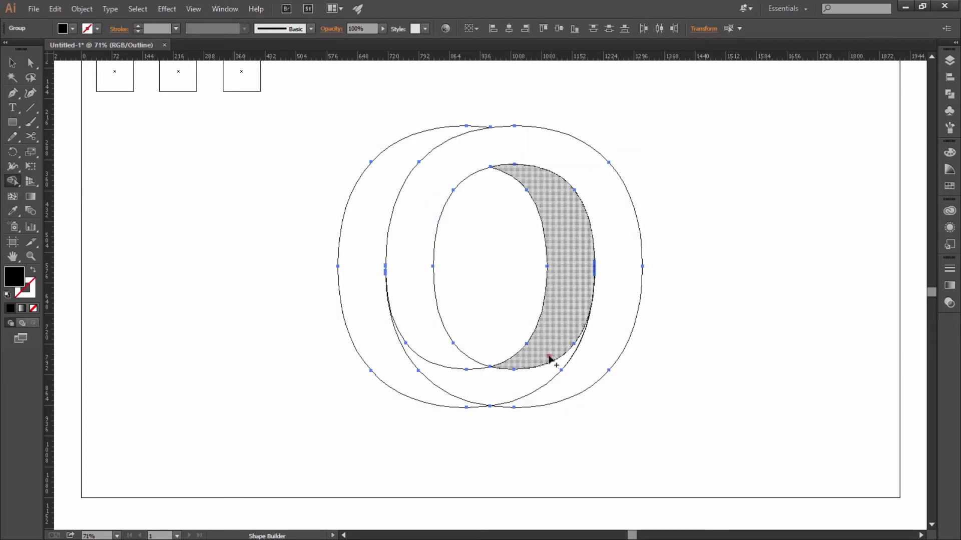
left_click_drag(551, 360, 410, 378)
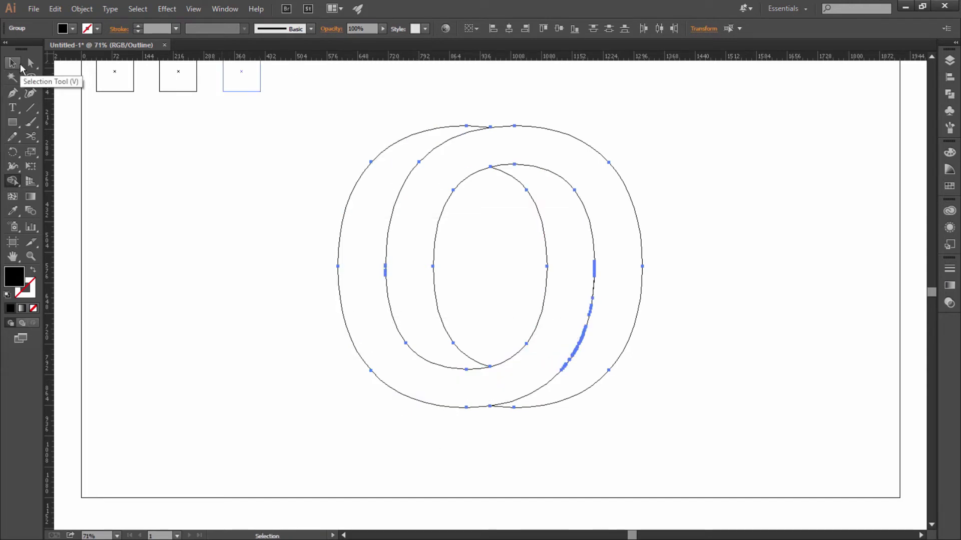
Narrow the double O to about 574 px wide
left_click(12, 62)
left_click(230, 264)
left_click_drag(254, 115, 682, 369)
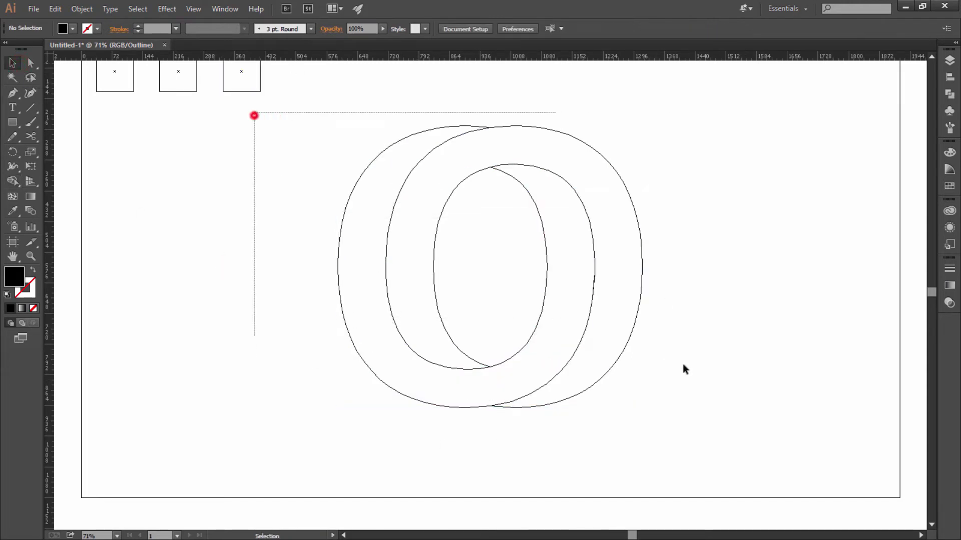
left_click_drag(643, 267, 596, 269)
left_click(685, 267)
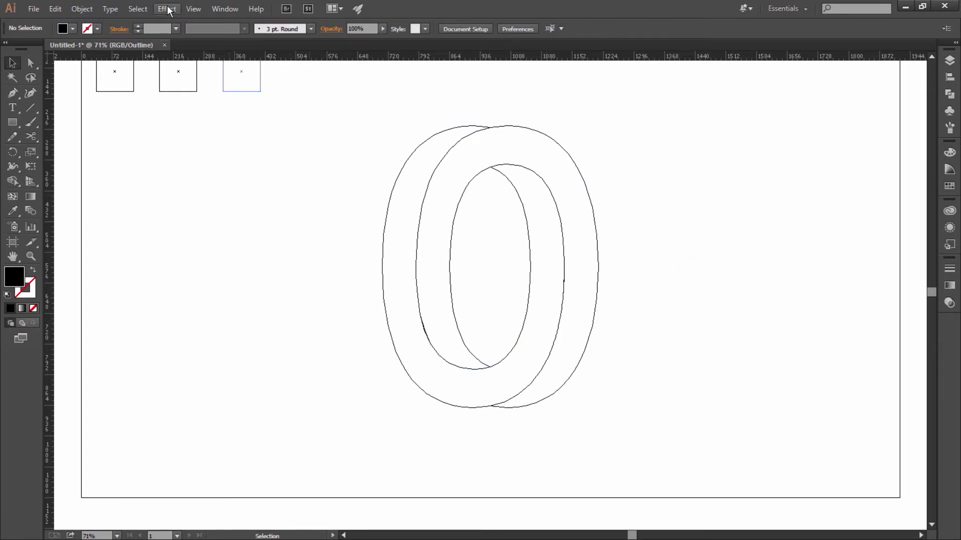
Return to GPU Preview so the O shows solid black, and select the O group
left_click(186, 9)
left_click(215, 22)
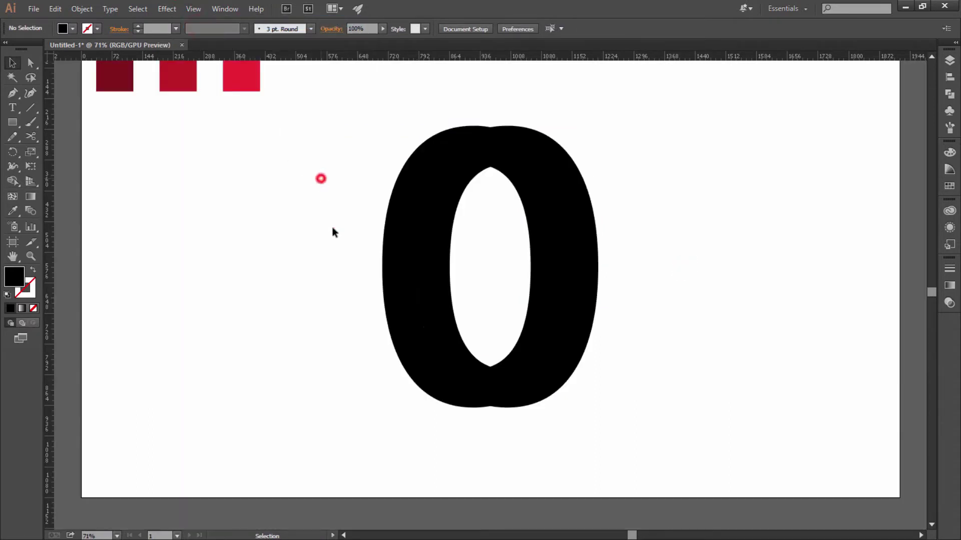
left_click_drag(335, 95, 653, 407)
left_click(686, 376)
left_click(394, 245)
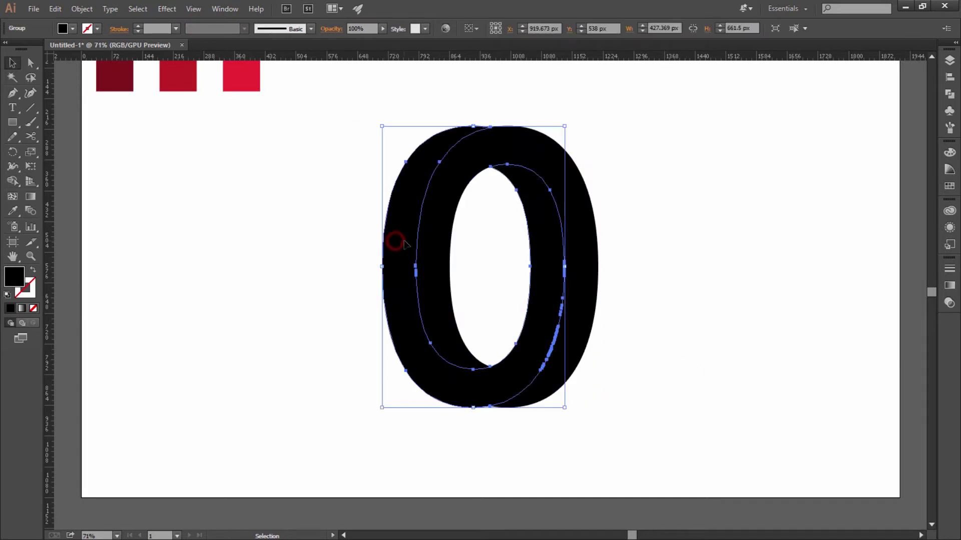
left_click(13, 211)
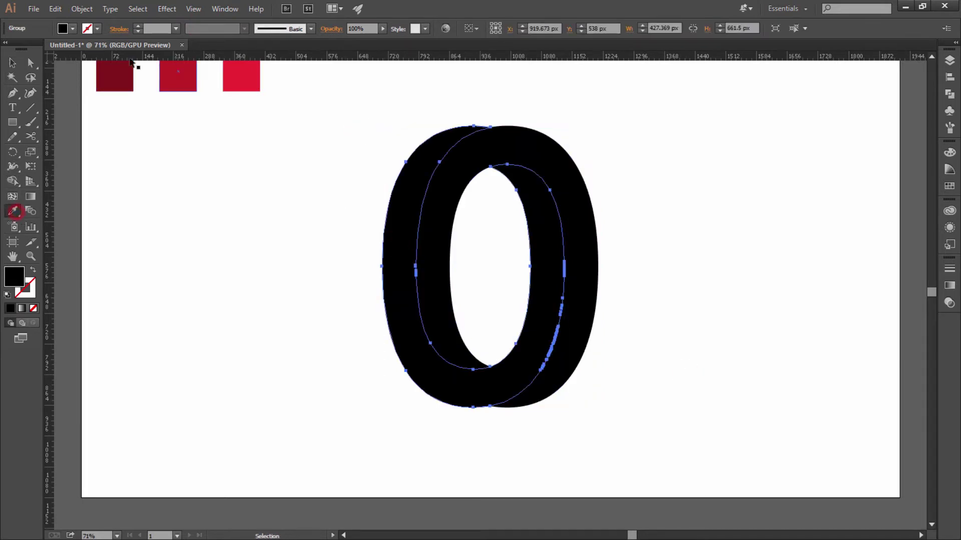
Fill the O's side shape dark red and its front face medium red from the swatches
left_click(105, 70)
key("ctrl+z")
left_click(13, 62)
key("ctrl+z")
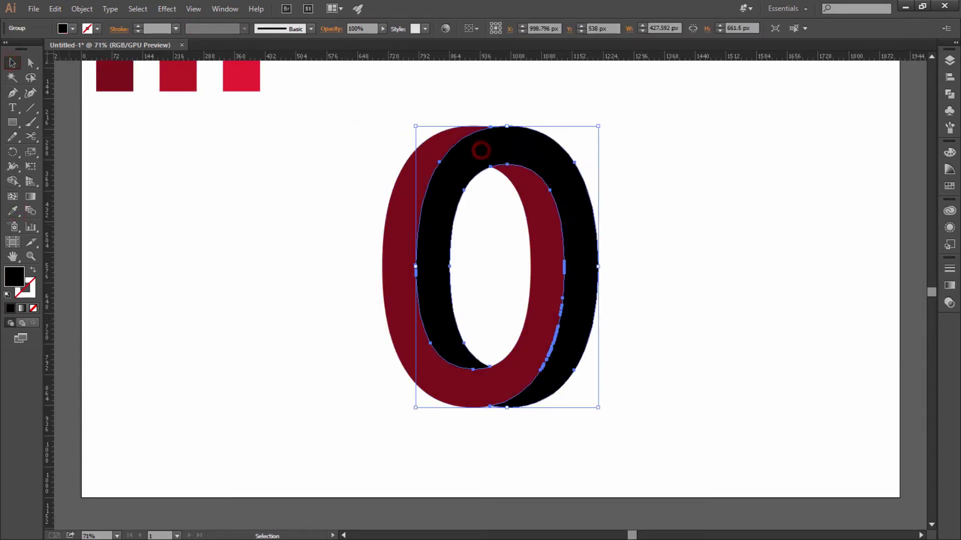
left_click(12, 212)
left_click(228, 83)
left_click(173, 79)
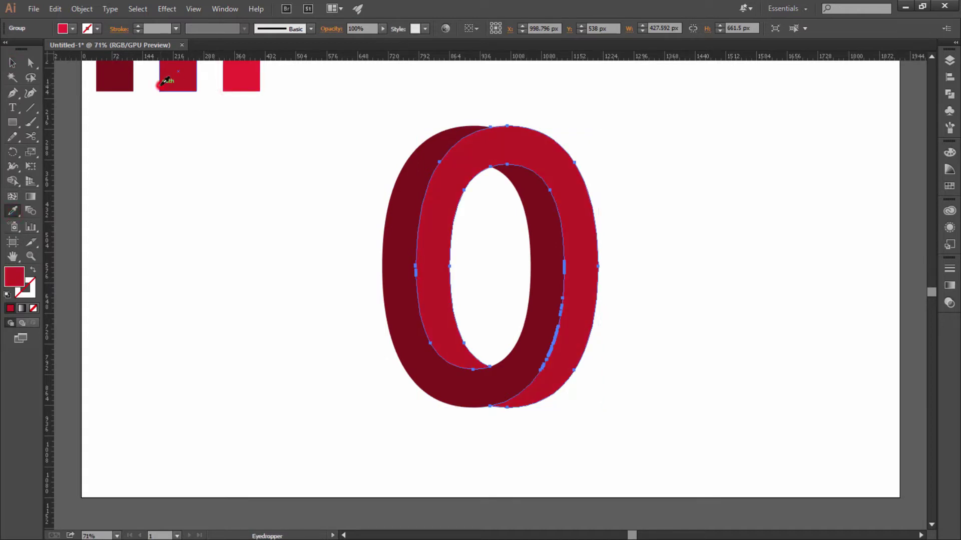
key("y")
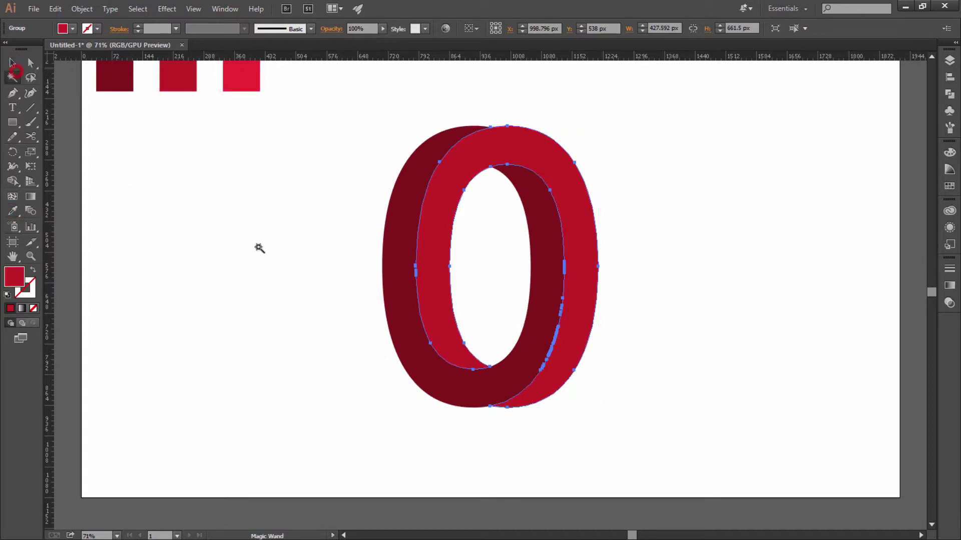
left_click(262, 253)
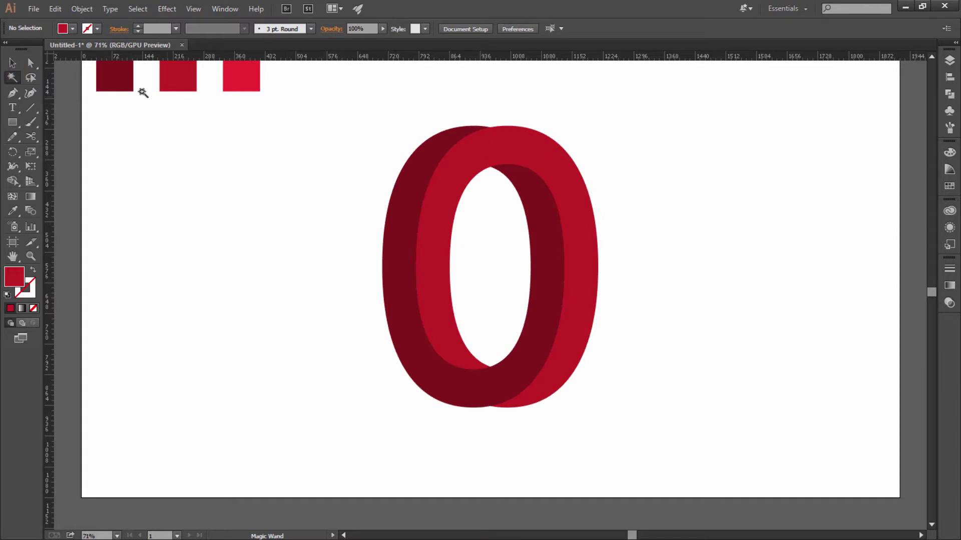
Start moving the three red swatches upward, away from the O
left_click(13, 63)
left_click_drag(317, 195, 677, 429)
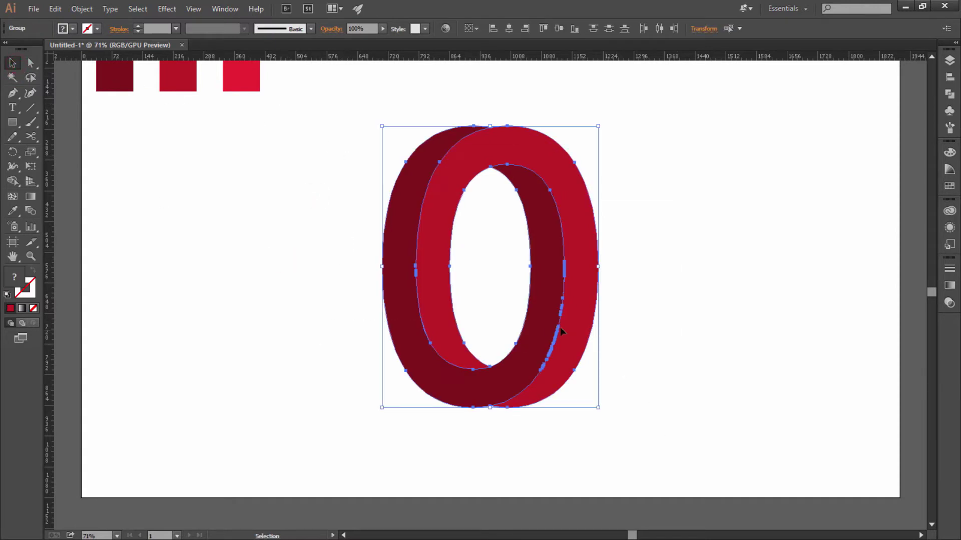
scroll(551, 329, "up", 1)
left_click(629, 356)
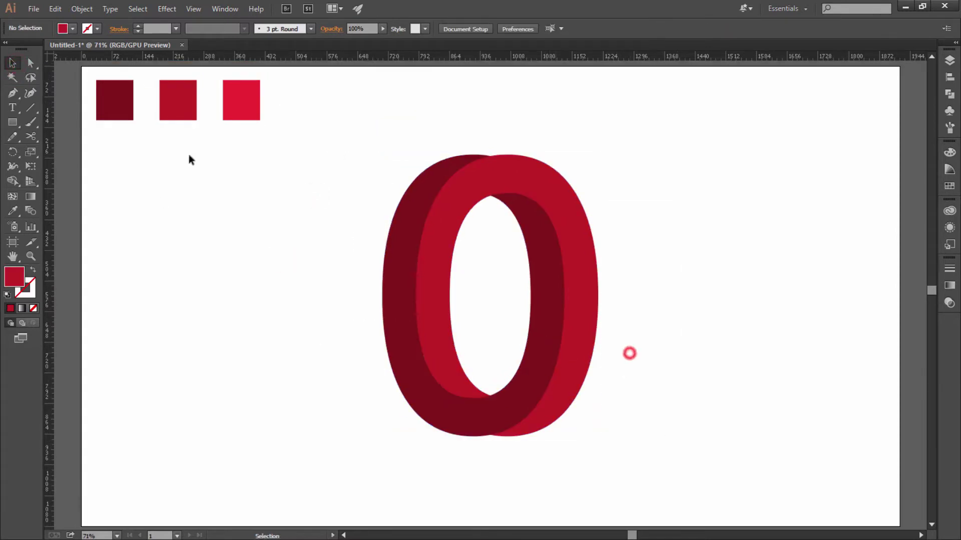
left_click_drag(330, 110, 113, 97)
scroll(112, 97, "up", 5)
Move the swatches above the artboard and draw a 1920 × 1080 px rectangle covering it
left_click_drag(125, 246, 164, 102)
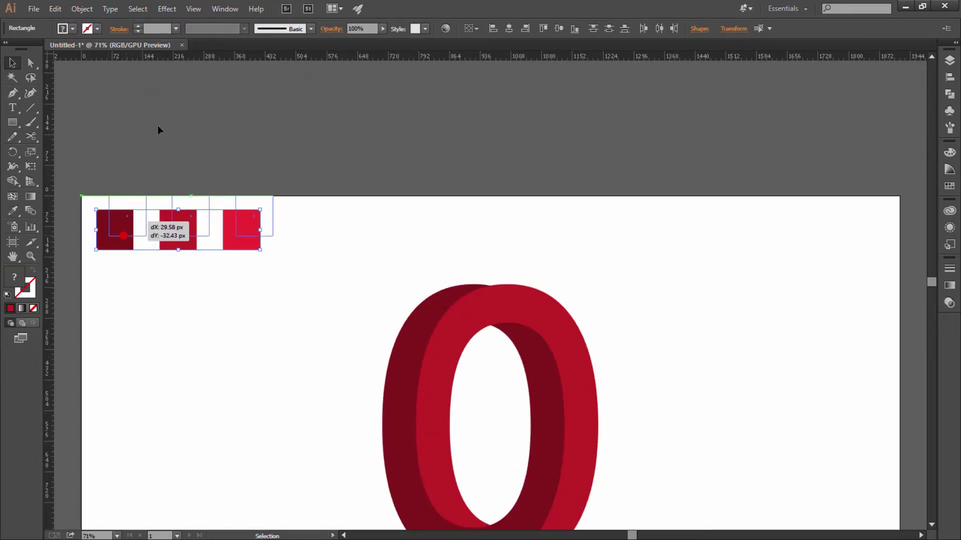
left_click(75, 131)
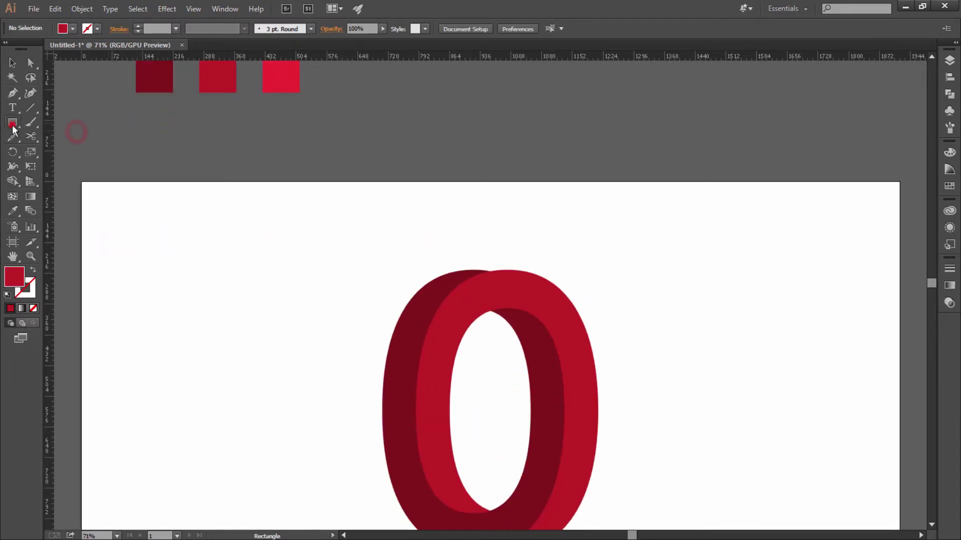
left_click(13, 122)
scroll(101, 156, "down", 2)
left_click_drag(81, 139, 900, 479)
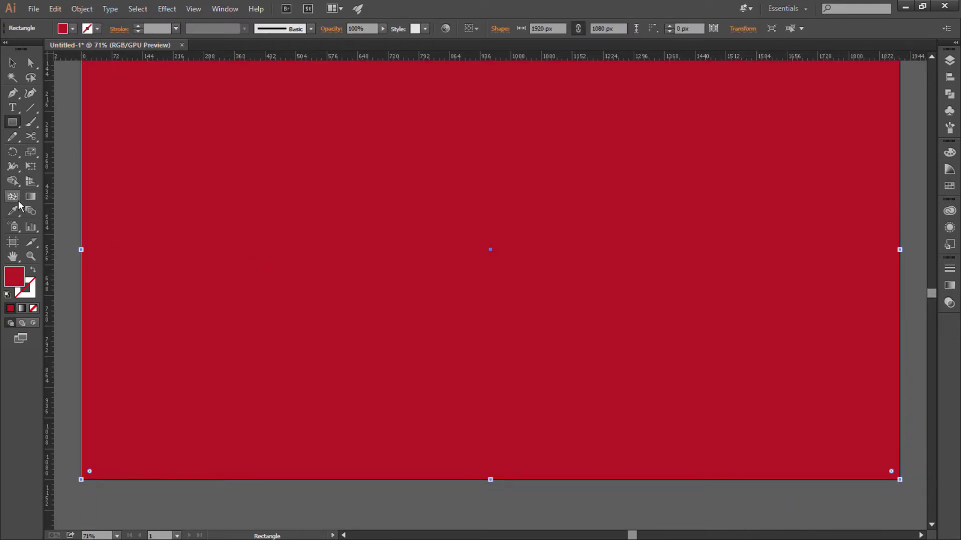
Fill the rectangle with a white-to-black radial gradient and zoom out
left_click(949, 286)
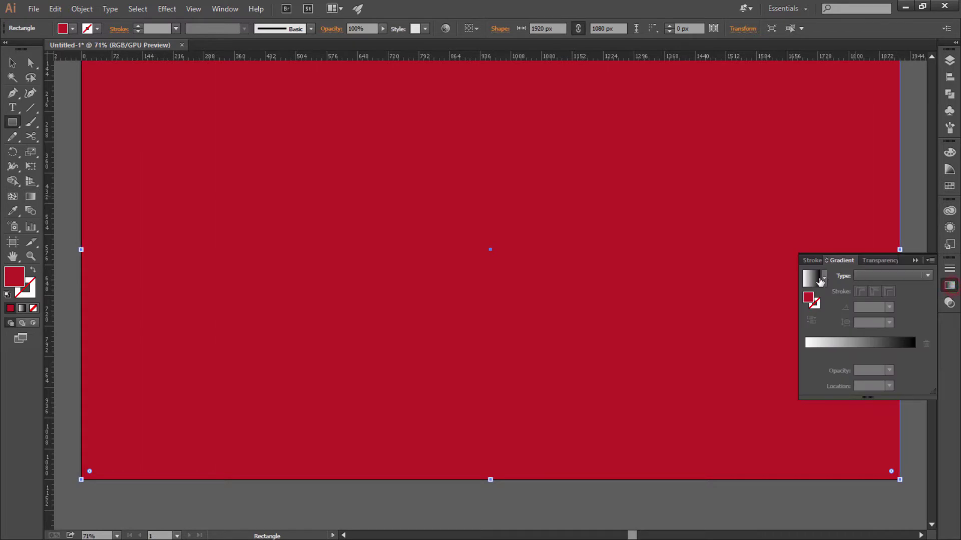
left_click(811, 278)
left_click(869, 276)
left_click(875, 301)
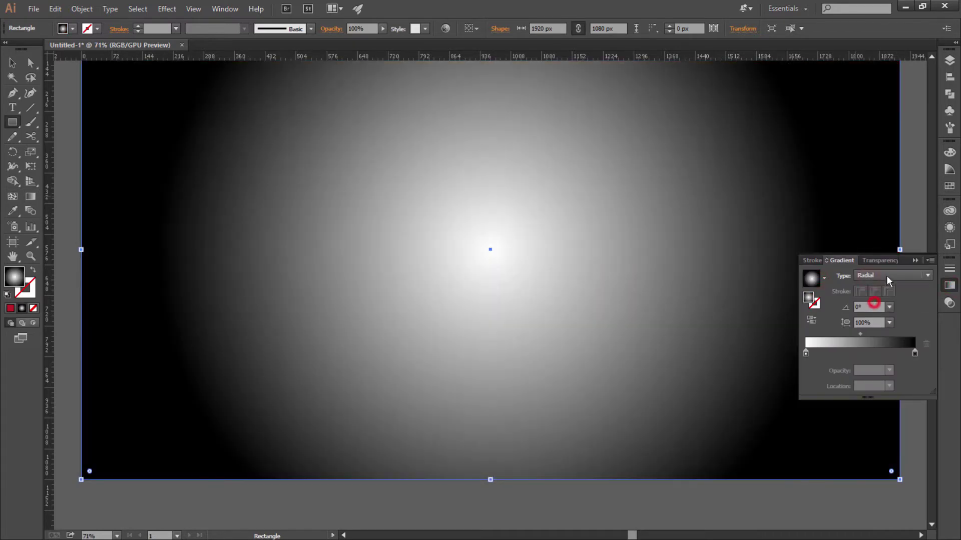
left_click(882, 260)
left_click(842, 261)
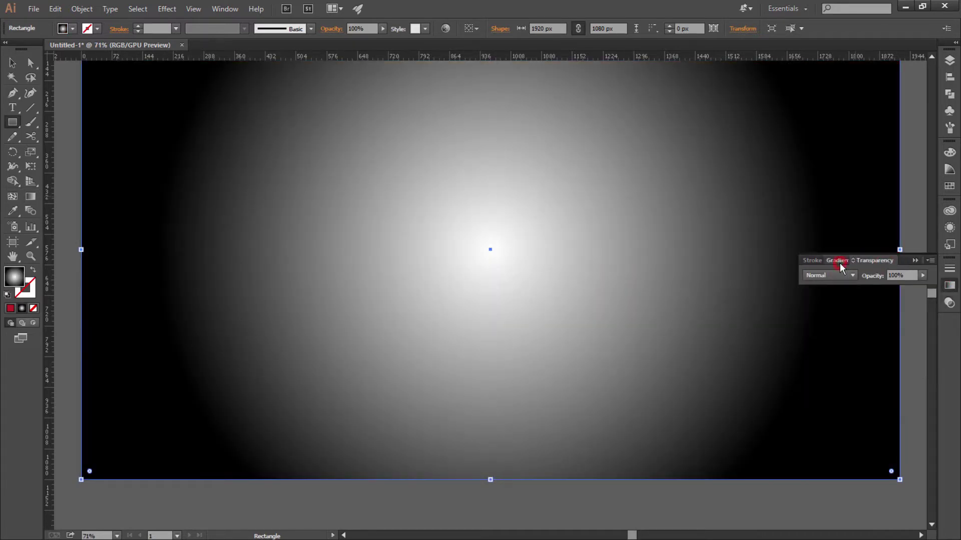
left_click(915, 261)
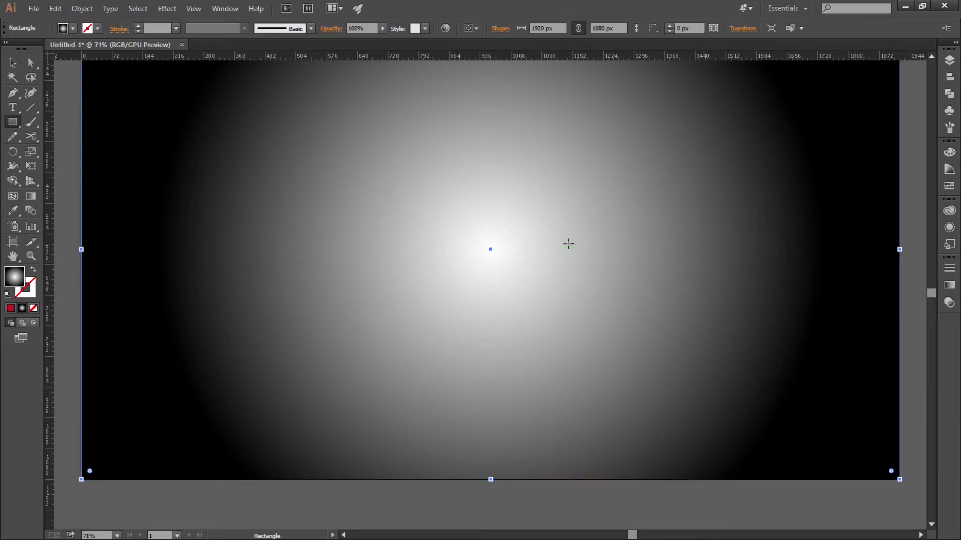
key("ctrl+minus")
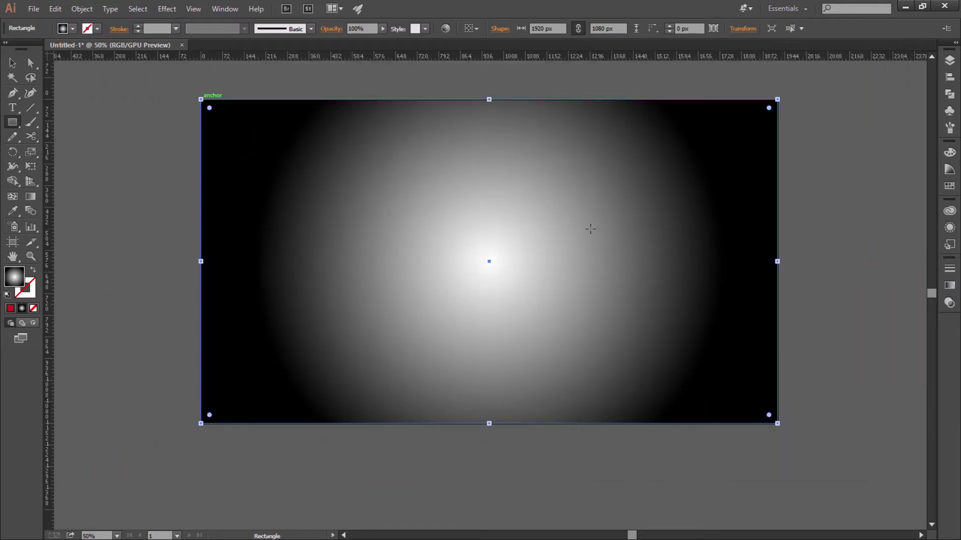
Widen the radial gradient to fill the background and send the rectangle to the back
key("g")
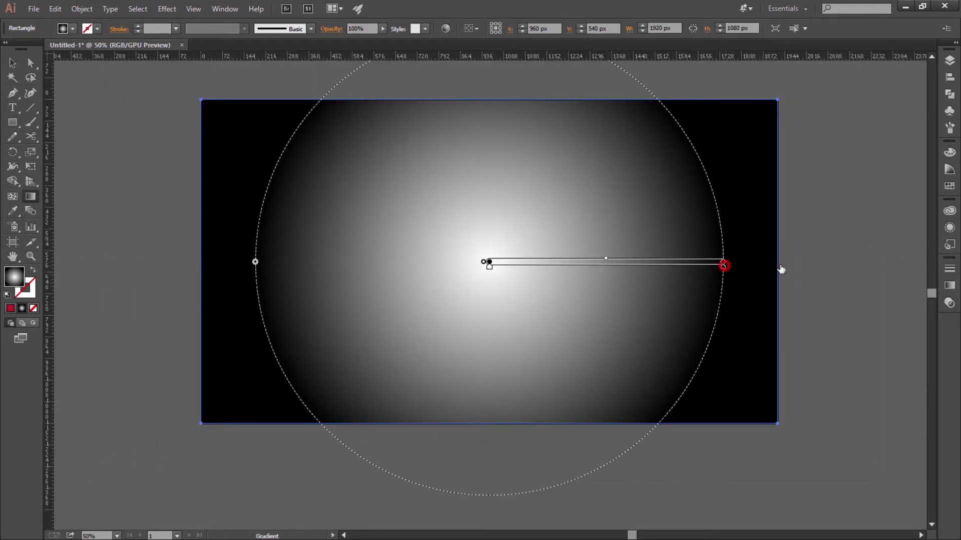
left_click(724, 262)
left_click_drag(732, 262, 921, 265)
key("v")
left_click(12, 62)
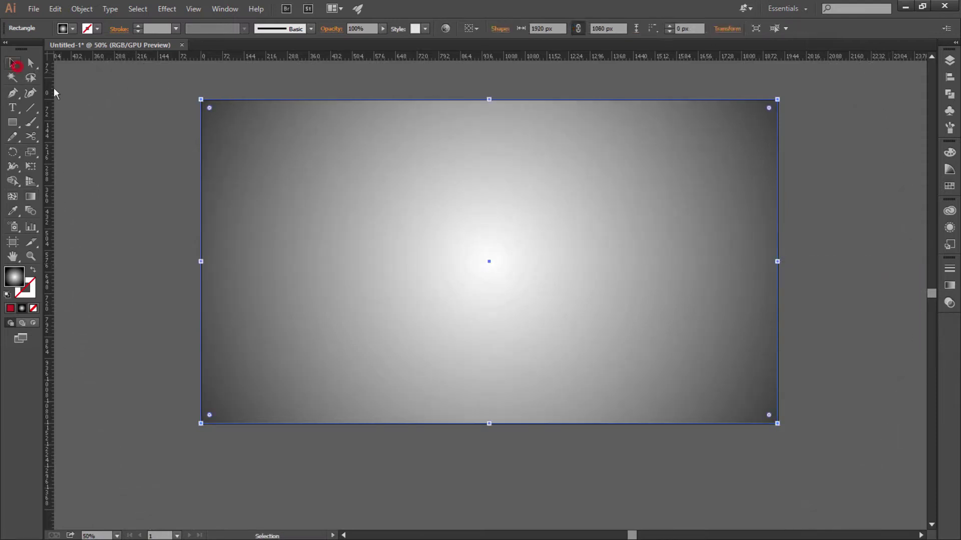
right_click(294, 196)
left_click(359, 362)
left_click(445, 400)
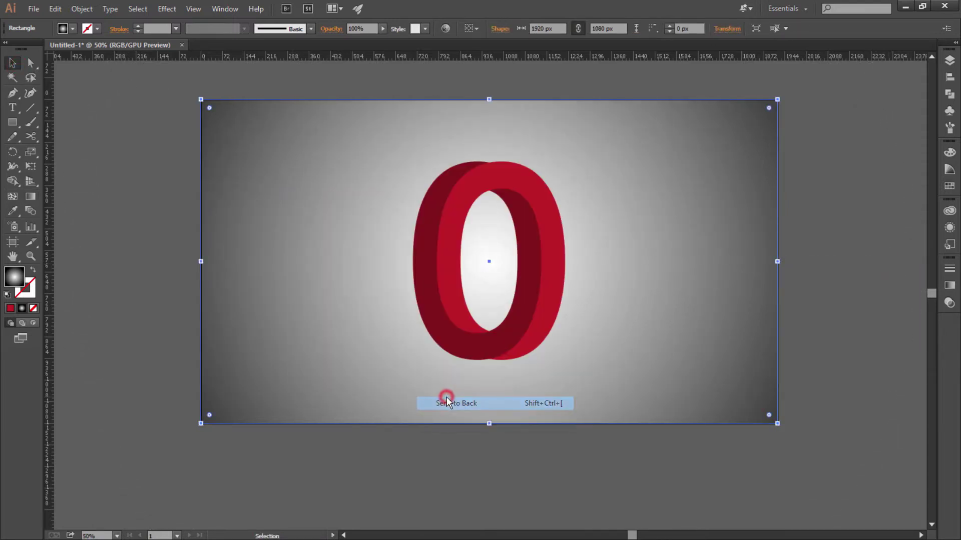
Lower the background's opacity to 60% and fit the artboard in the window
left_click(381, 228)
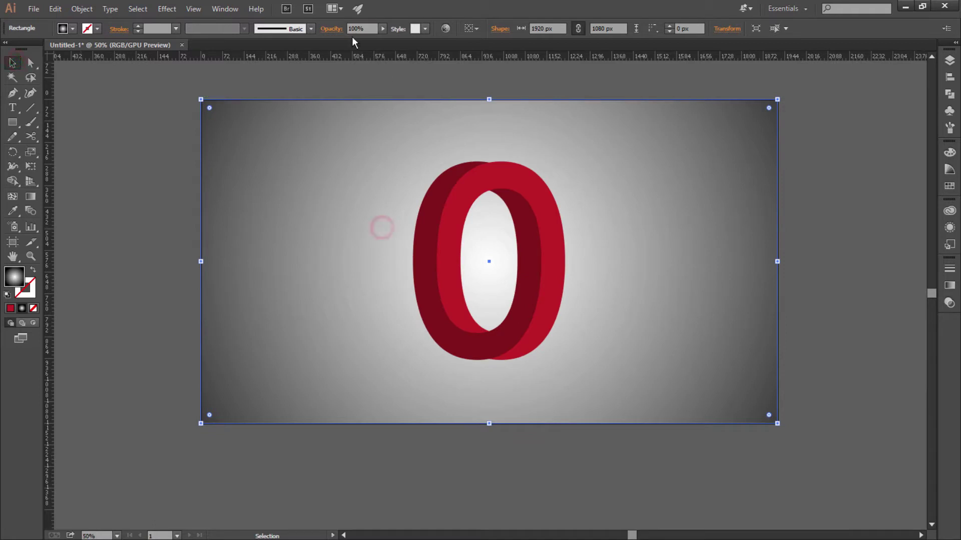
type("0")
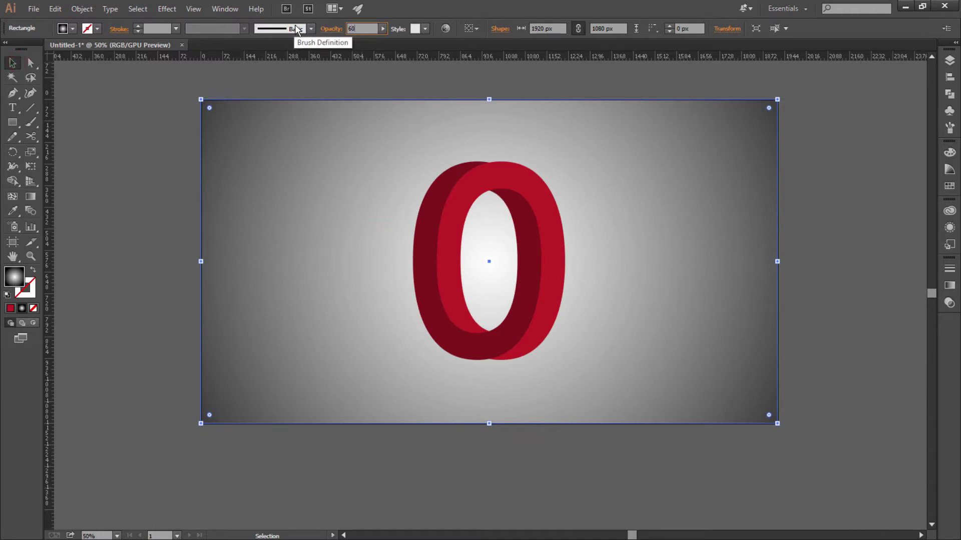
left_click(151, 140)
key("ctrl+0")
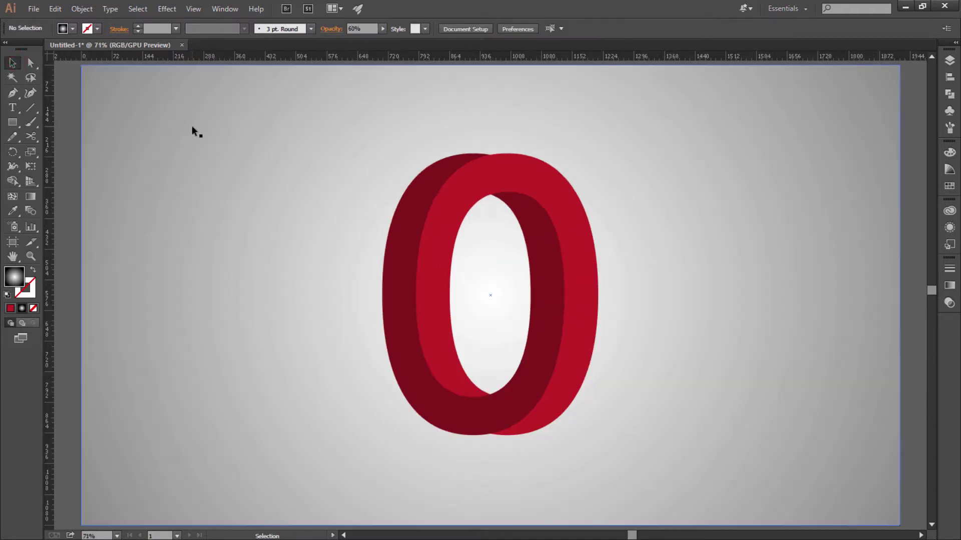
Select the front red ring and nudge it left
left_click(230, 198)
key("ctrl+2")
left_click_drag(330, 150, 671, 473)
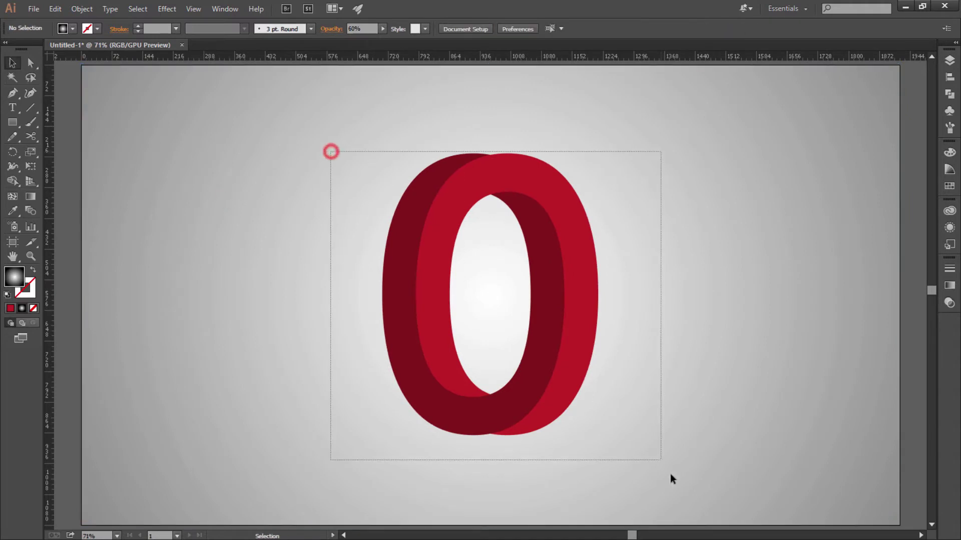
left_click(653, 384)
left_click(591, 369)
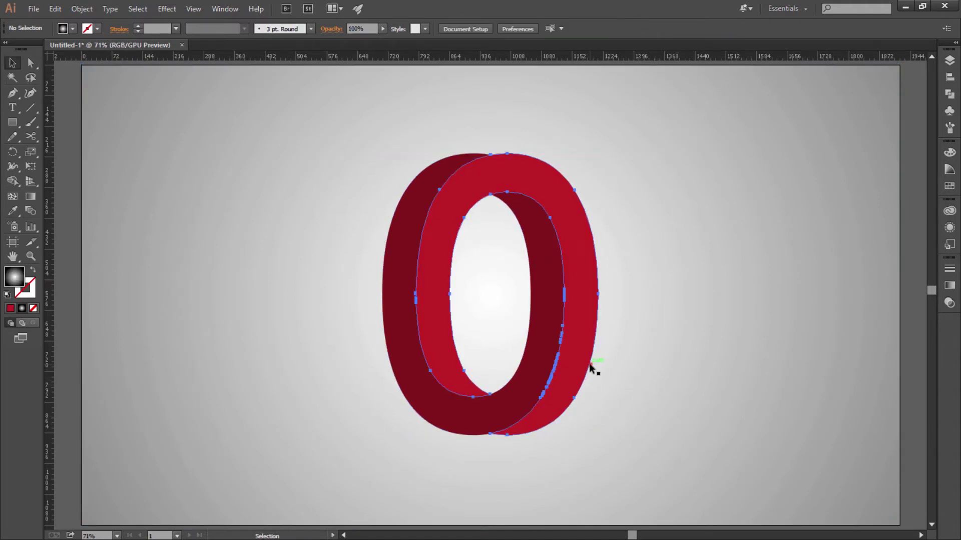
key("Left")
Nudge the front ring further, then undo the nudges to restore its position
key("Left")
key("Left")
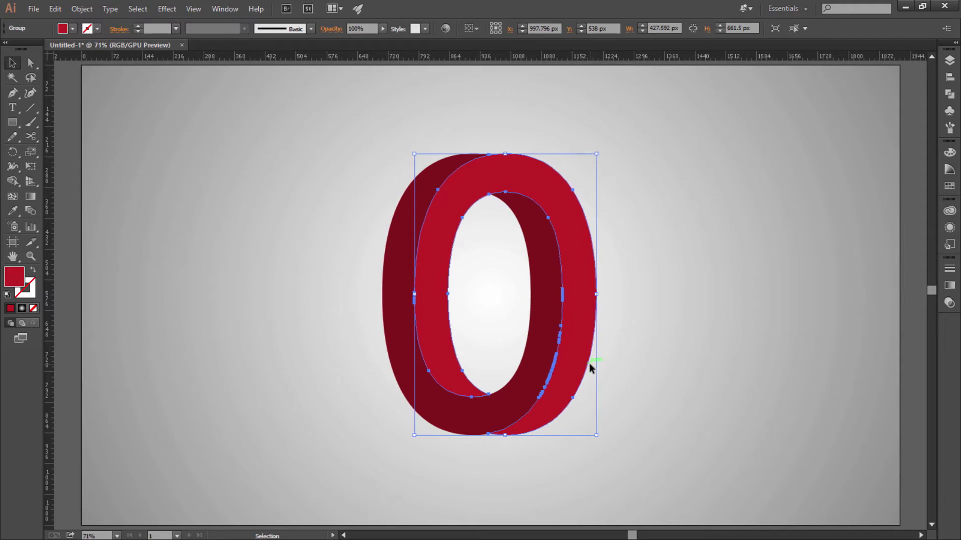
key("Left")
key("Left")
key("Left")
left_click(606, 365)
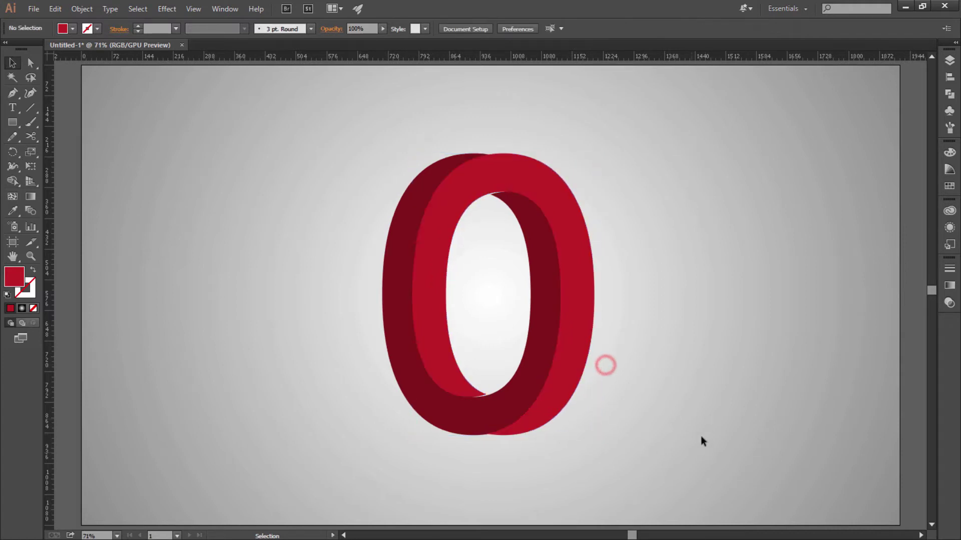
key("ctrl+z")
key("ctrl+z")
key("ctrl+z")
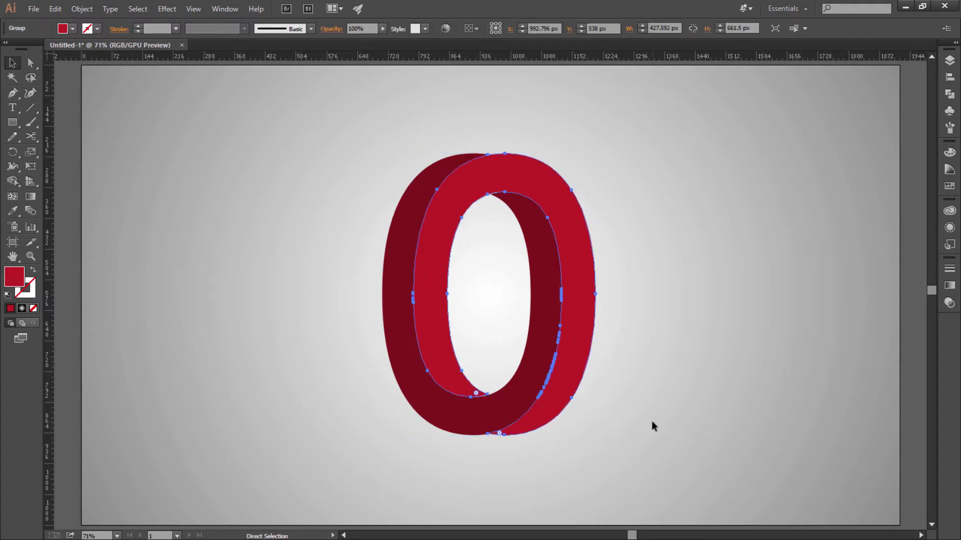
key("ctrl+z")
key("ctrl+z")
left_click(652, 422)
key("ctrl+z")
key("ctrl+z")
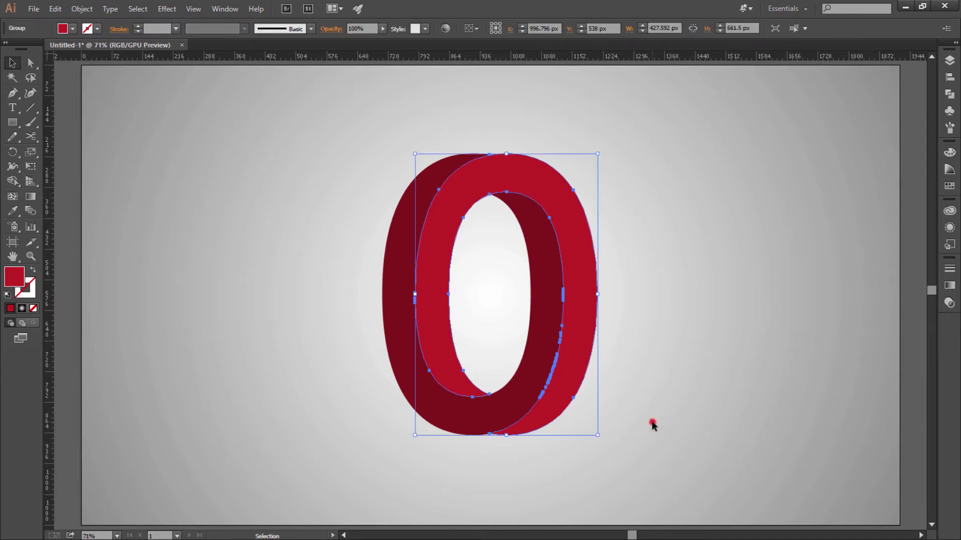
left_click(651, 421)
key("ctrl+z")
left_click(651, 424)
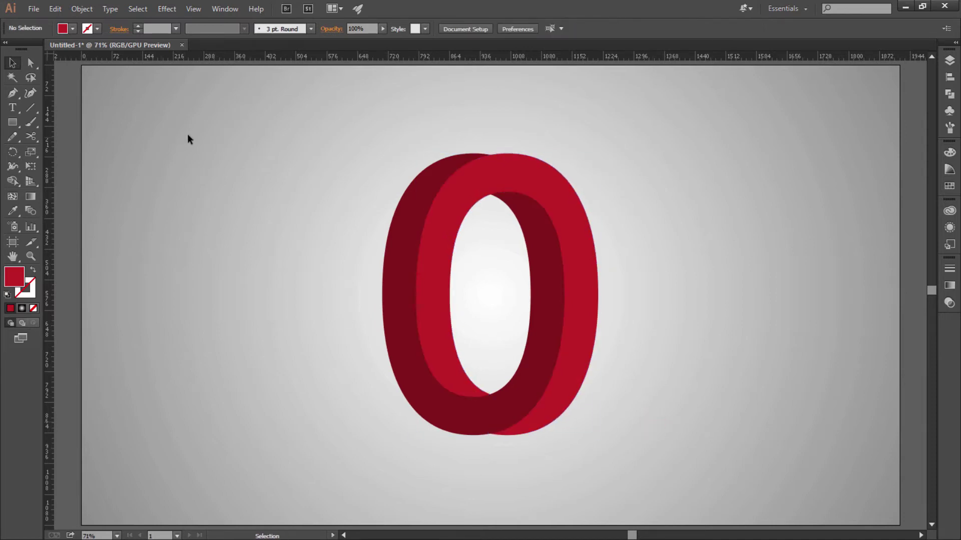
Enlarge the red O to about 511 × 790 px and recentre it on the page
left_click_drag(202, 133, 641, 455)
left_click_drag(557, 374, 509, 375)
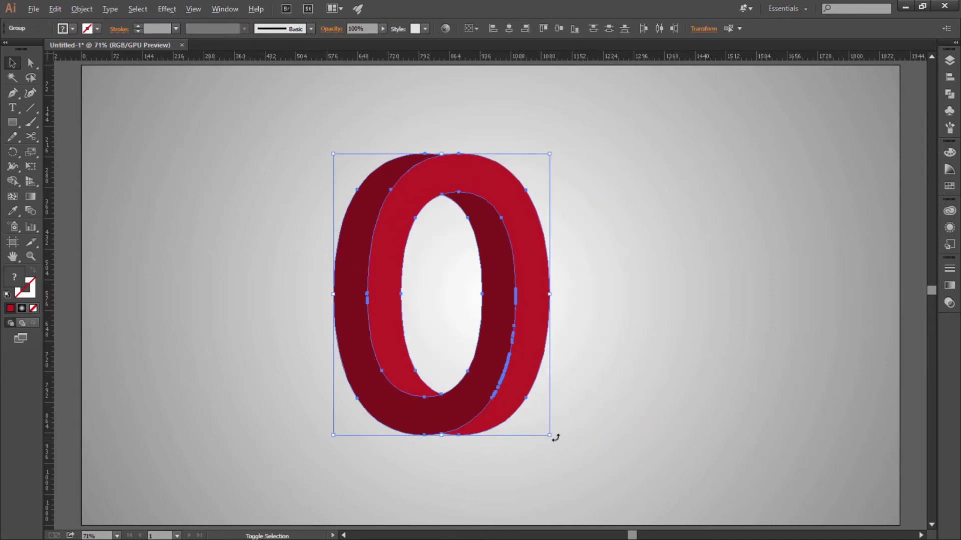
left_click_drag(549, 434, 590, 441)
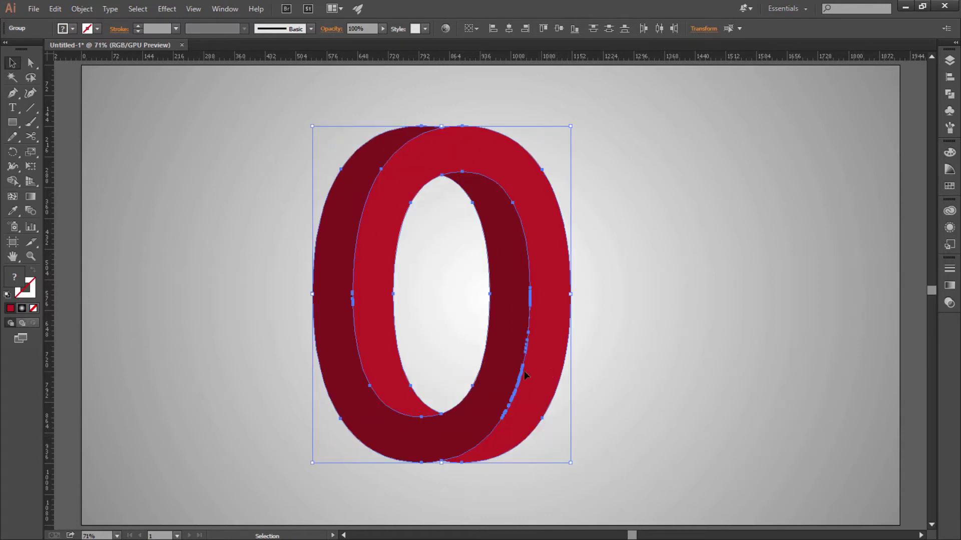
left_click_drag(524, 371, 537, 371)
left_click(626, 349)
Ungroup the red O into separate shapes and select the dark back shape
left_click(372, 404)
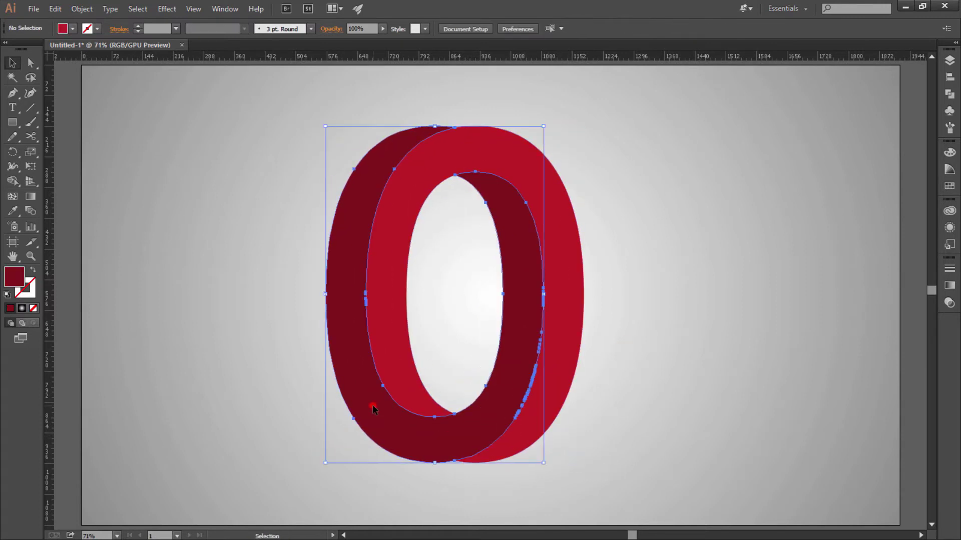
right_click(341, 185)
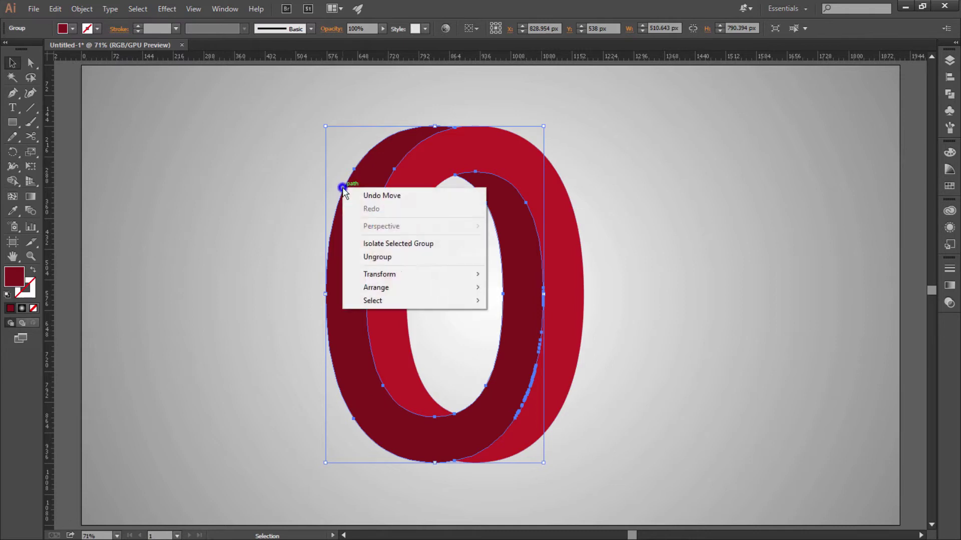
left_click(392, 256)
left_click(672, 187)
left_click(541, 223)
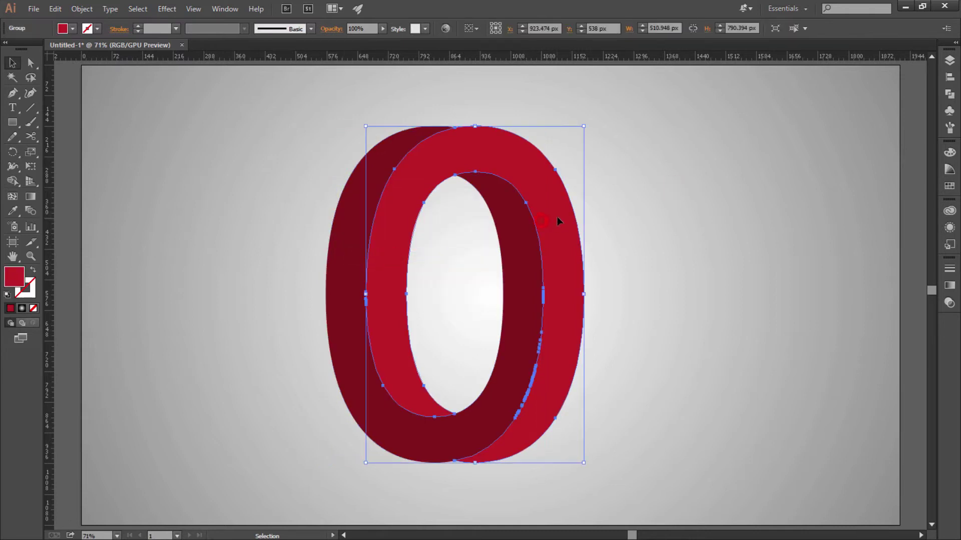
right_click(557, 218)
left_click(611, 278)
left_click(683, 246)
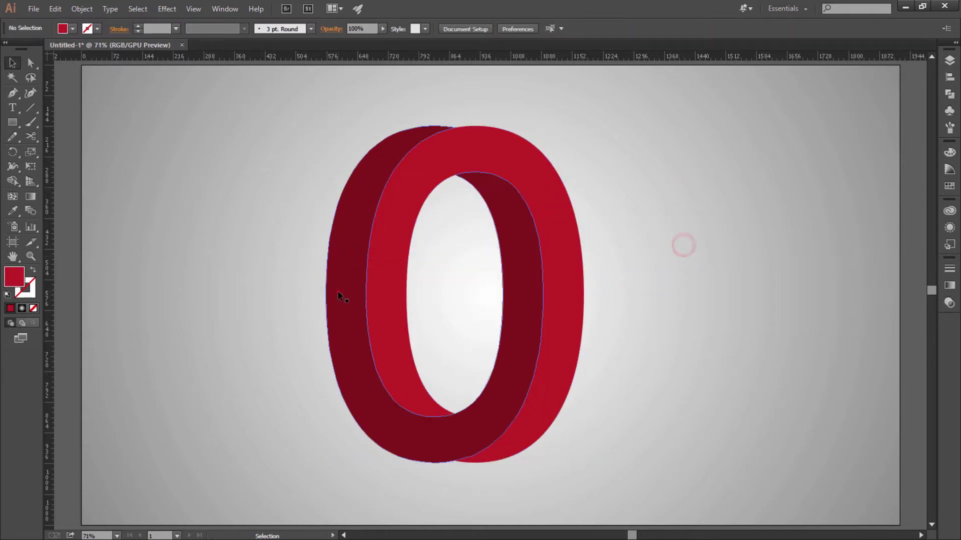
left_click(339, 292)
Enable Draw Inside and draw a rectangle over the back shape's inner right wall
left_click(33, 323)
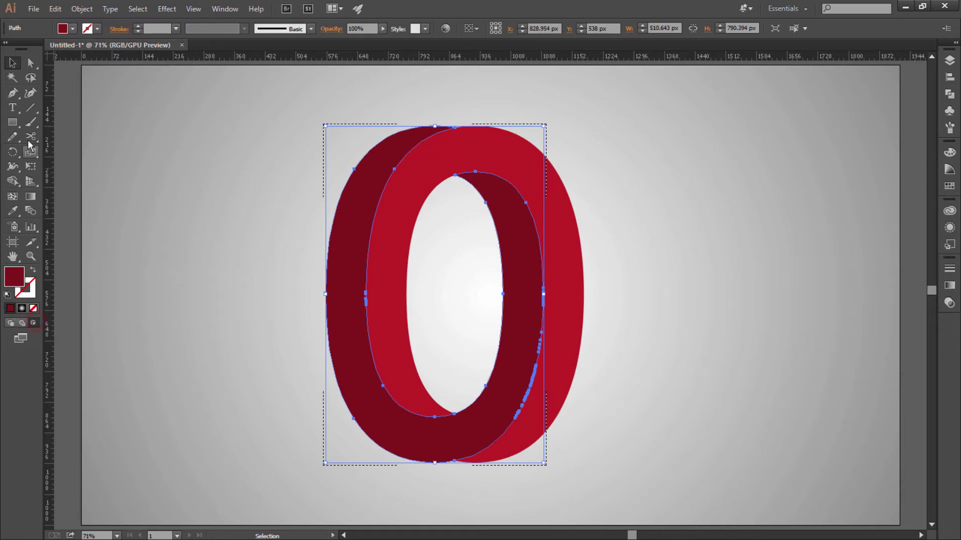
left_click(12, 122)
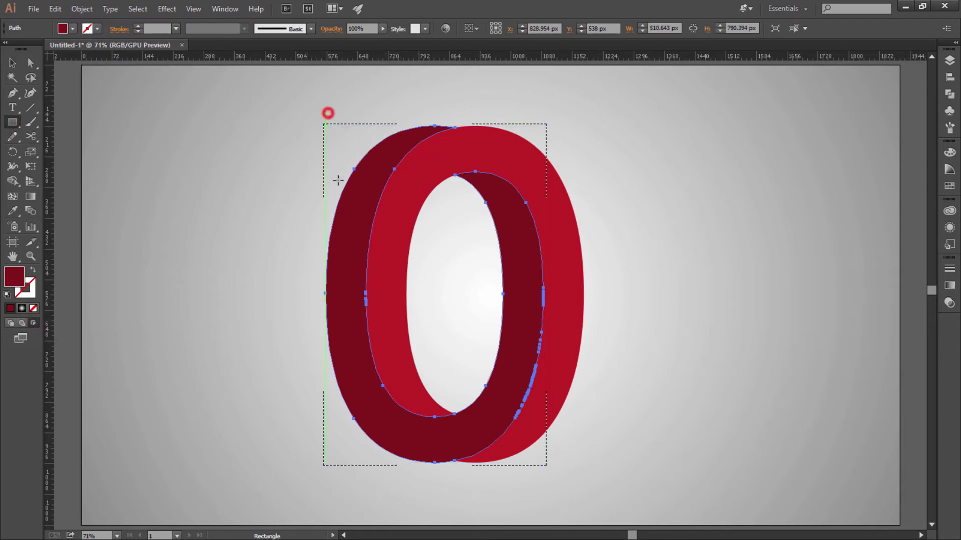
left_click_drag(327, 113, 434, 263)
left_click_drag(444, 160, 558, 311)
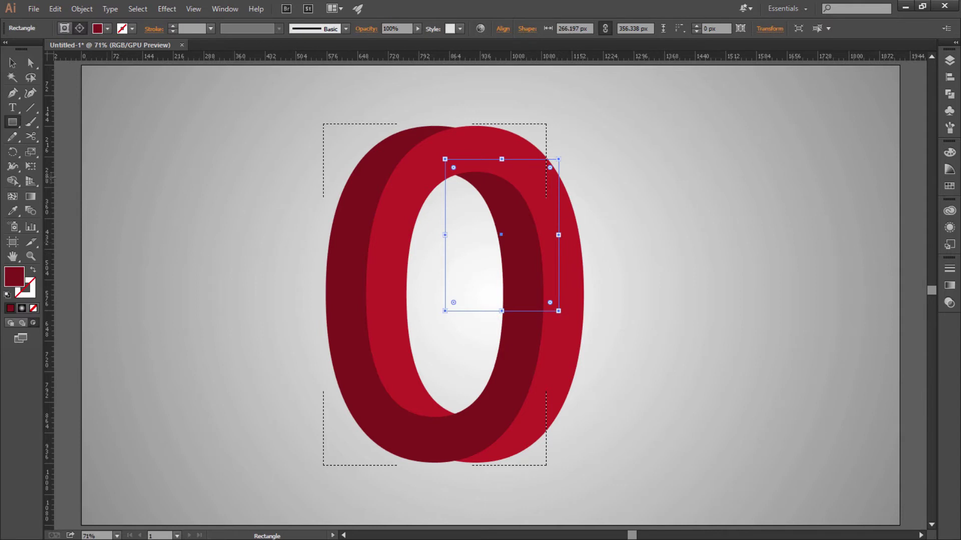
Fill the rectangle with a linear gradient using the Multiply blend mode
left_click(949, 287)
left_click(812, 280)
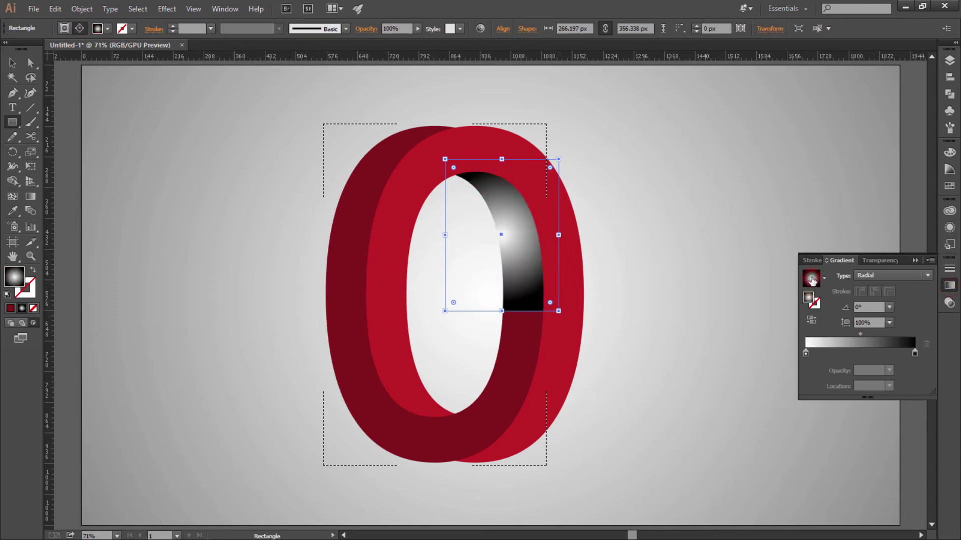
left_click(868, 276)
left_click(871, 261)
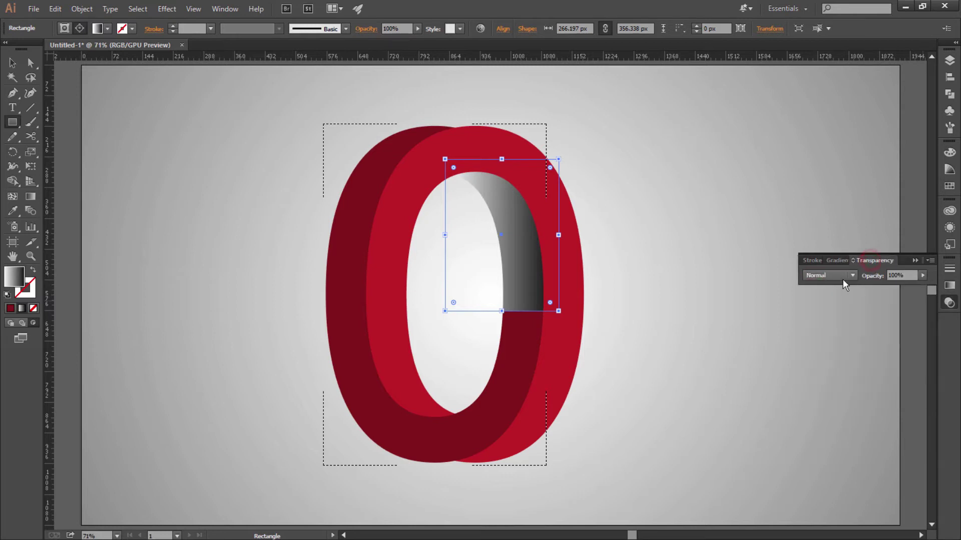
left_click(843, 277)
left_click(833, 314)
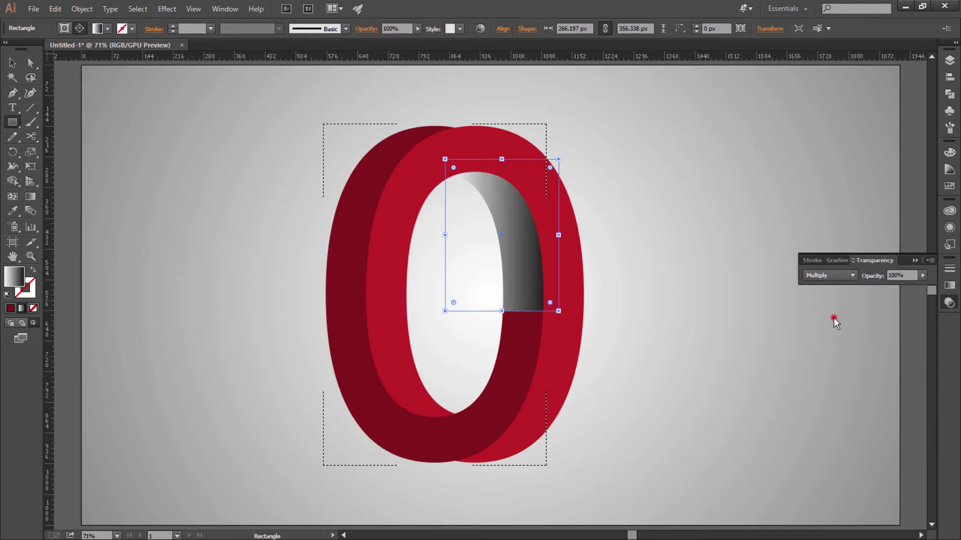
left_click(914, 262)
Redraw the gradient vertically so the top of the inner right wall is darkest
key("g")
mouse_move(487, 163)
left_mouse_down()
mouse_move(506, 271)
mouse_move(503, 150)
left_mouse_up()
left_click_drag(501, 286, 501, 140)
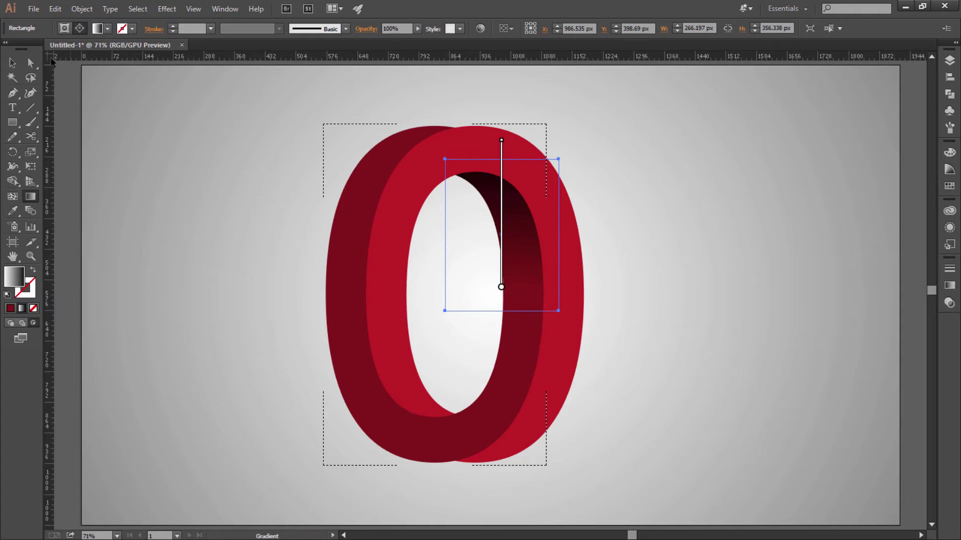
left_click(11, 64)
left_click(251, 218)
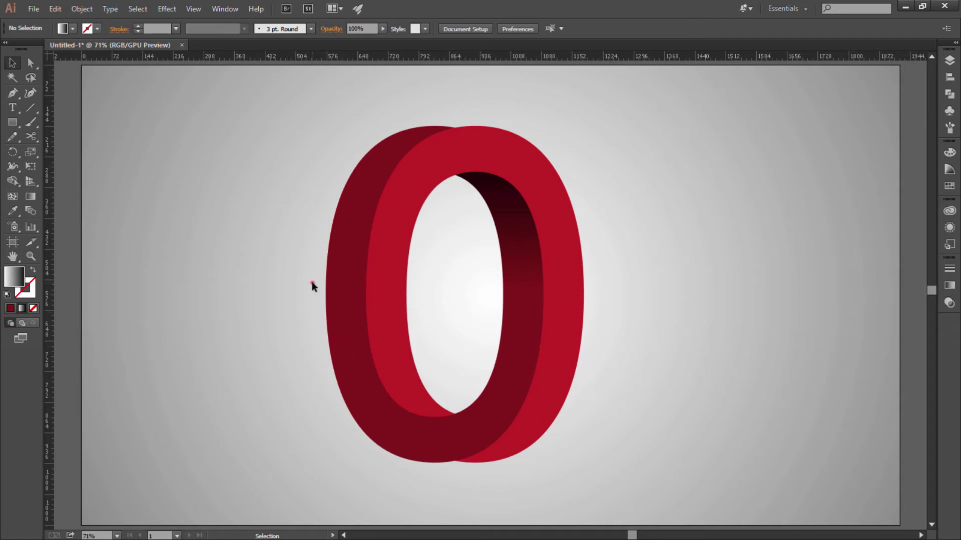
Draw a rectangle over the O's lower-left inner curve
left_click_drag(311, 283, 351, 312)
left_click(403, 269)
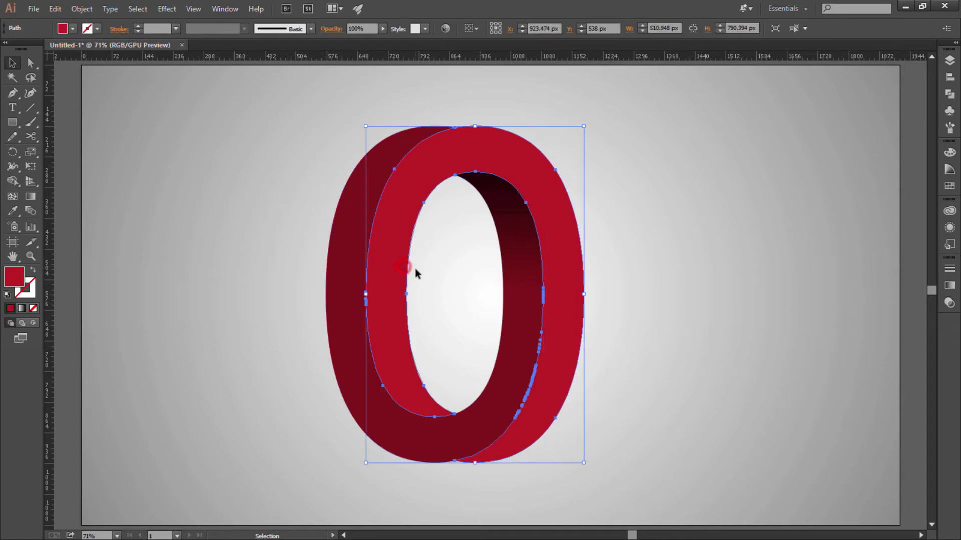
left_click(10, 121)
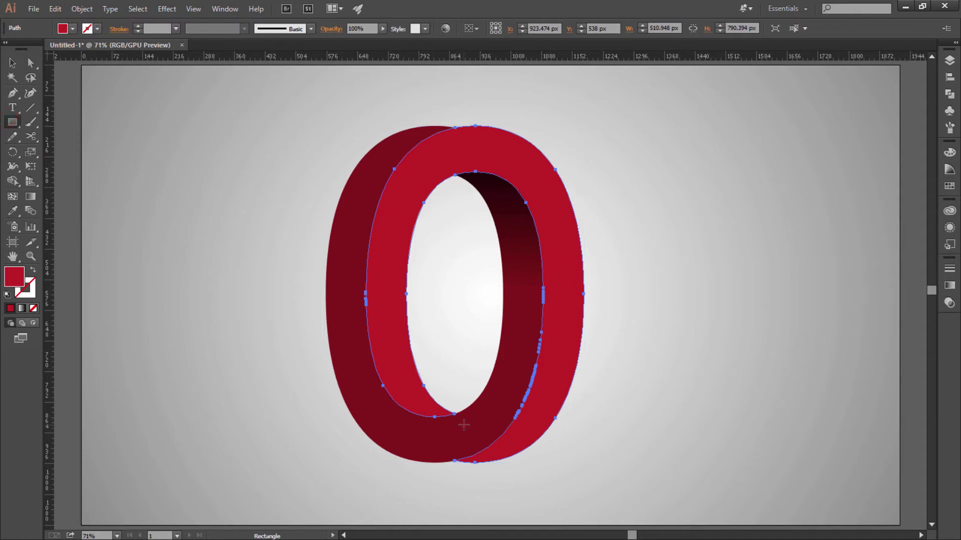
left_click_drag(464, 425, 366, 315)
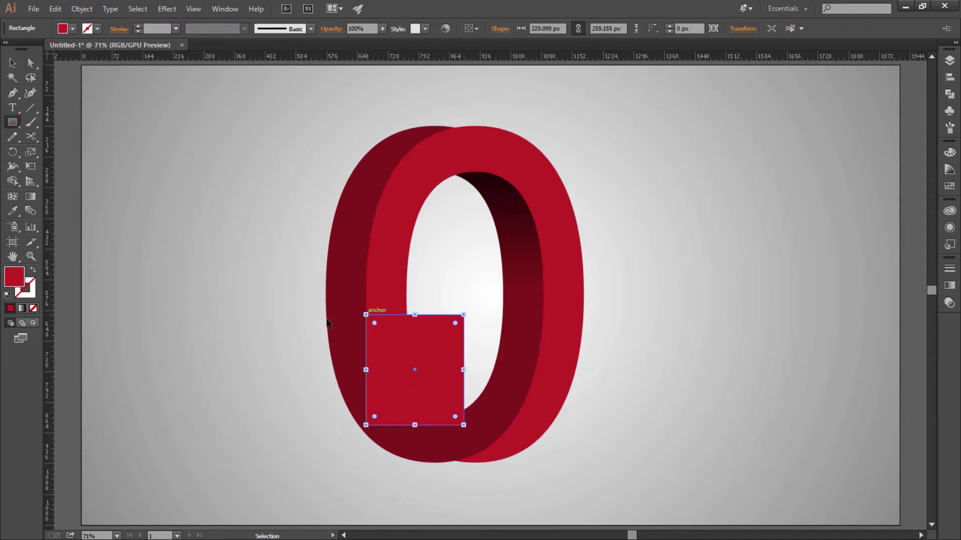
key("ctrl+z")
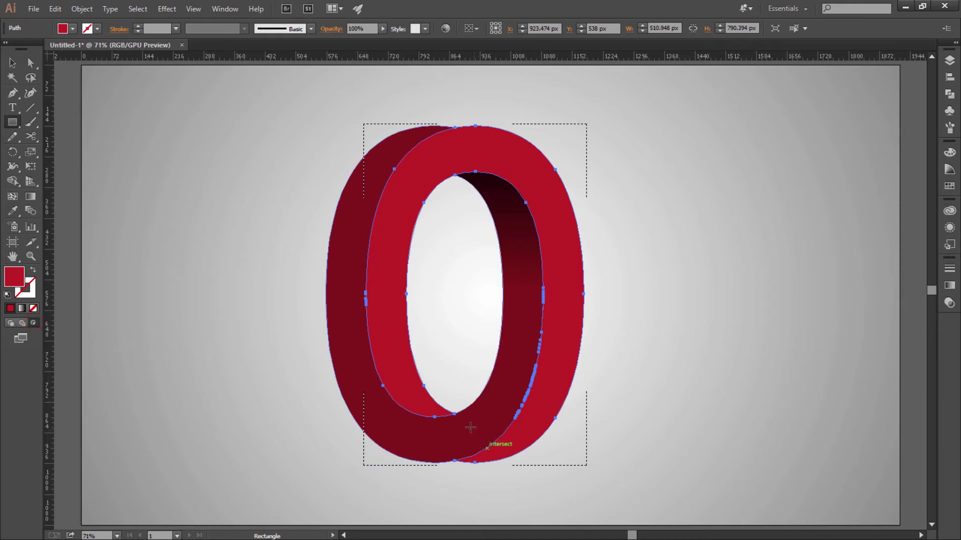
left_click_drag(471, 427, 362, 312)
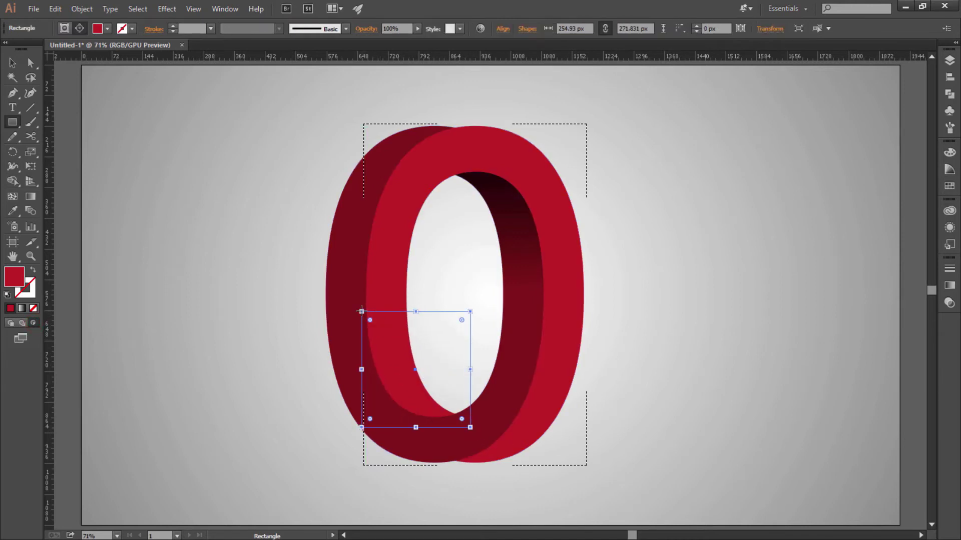
Sample the inner face's dark gradient onto it and run it vertically, darkest at the bottom
key("i")
left_click(530, 216)
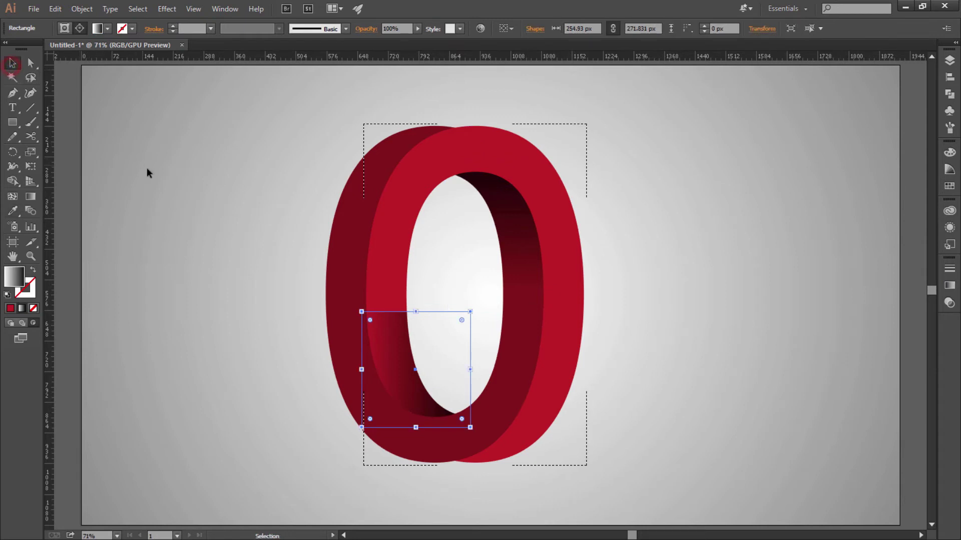
key("g")
mouse_move(415, 422)
left_mouse_down()
mouse_move(415, 300)
mouse_move(388, 375)
left_mouse_up()
left_click_drag(415, 308, 416, 429)
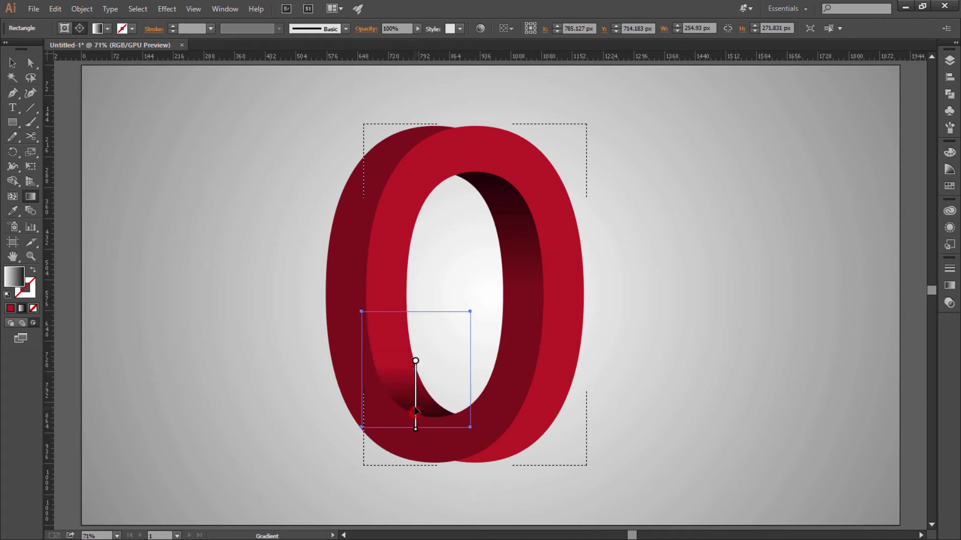
left_click_drag(415, 355, 416, 433)
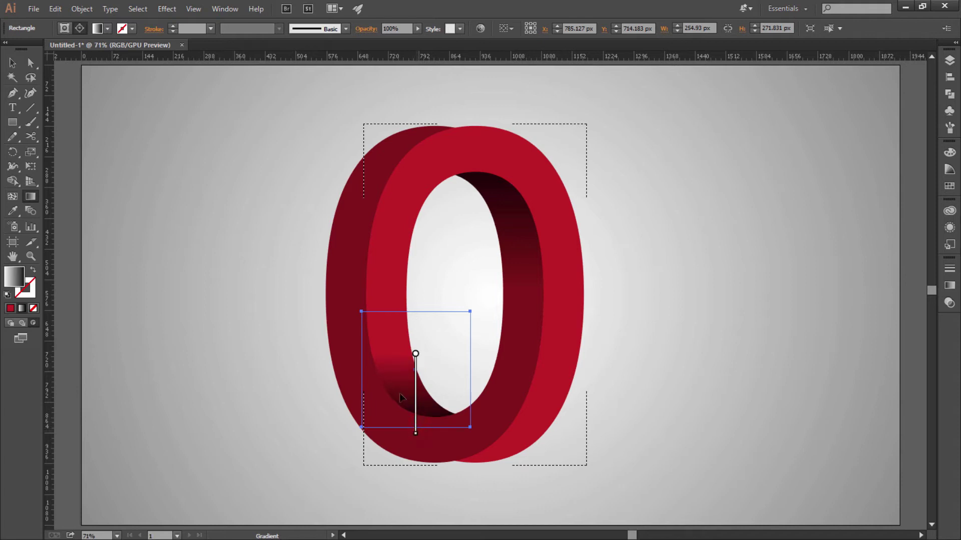
left_click(12, 63)
left_click(133, 150)
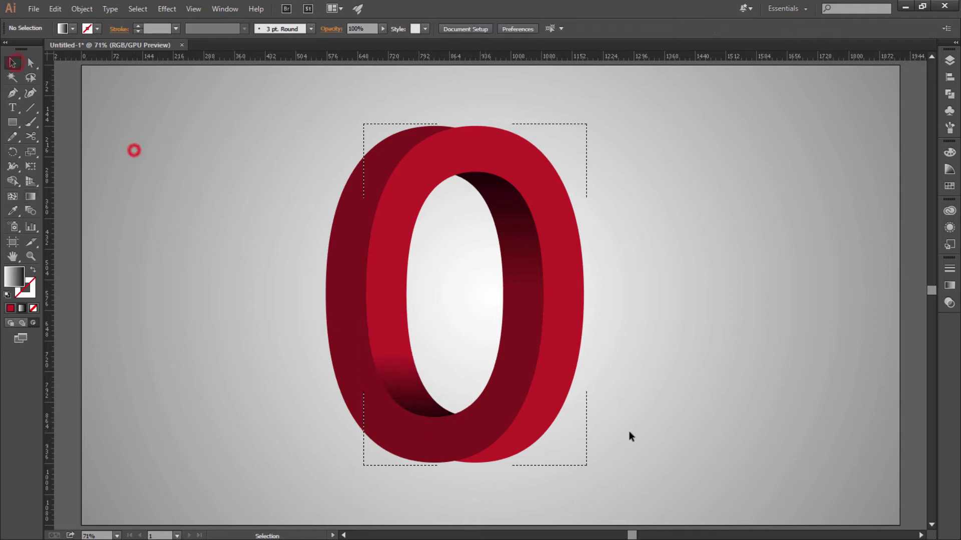
Drag a copy of the whole letter O to the right, then undo the misplaced copy
left_click(646, 243)
left_click(241, 260)
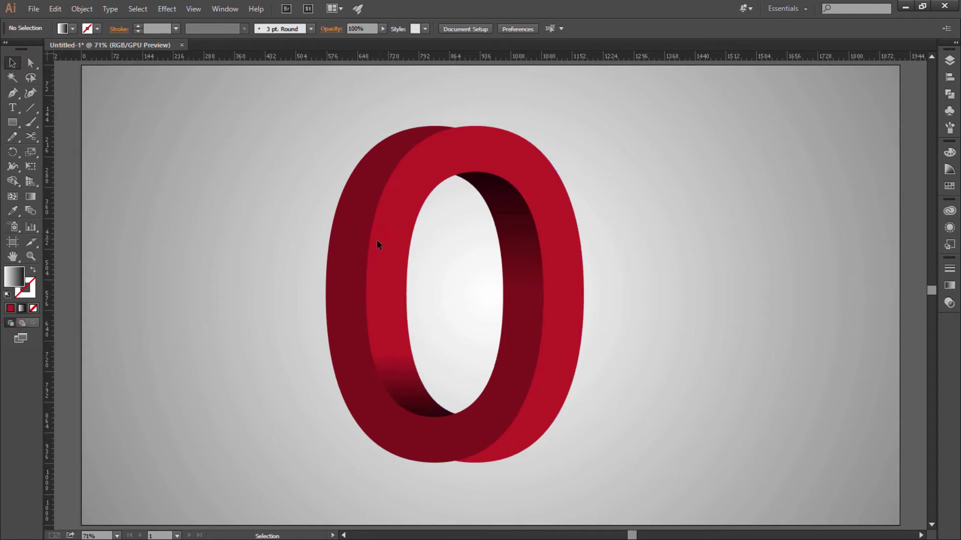
left_click(370, 241)
left_click(328, 253)
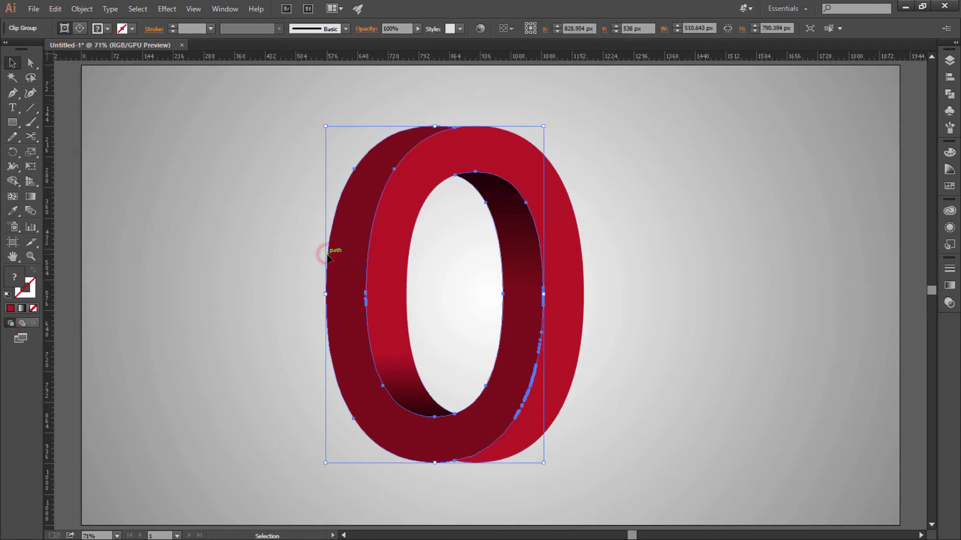
left_click_drag(328, 255, 632, 257)
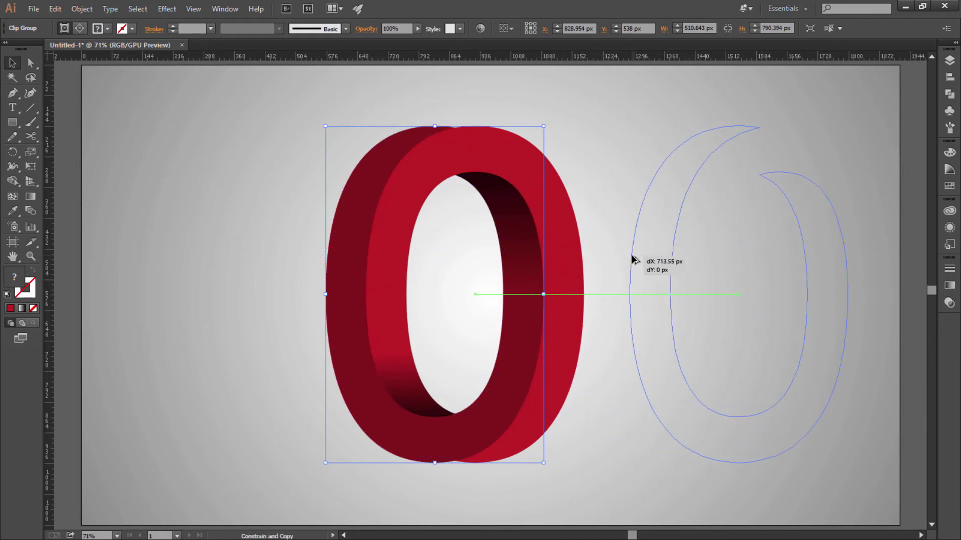
key("ctrl+z")
Duplicate the O's shaded front face horizontally to the right of the letter
left_click(616, 211)
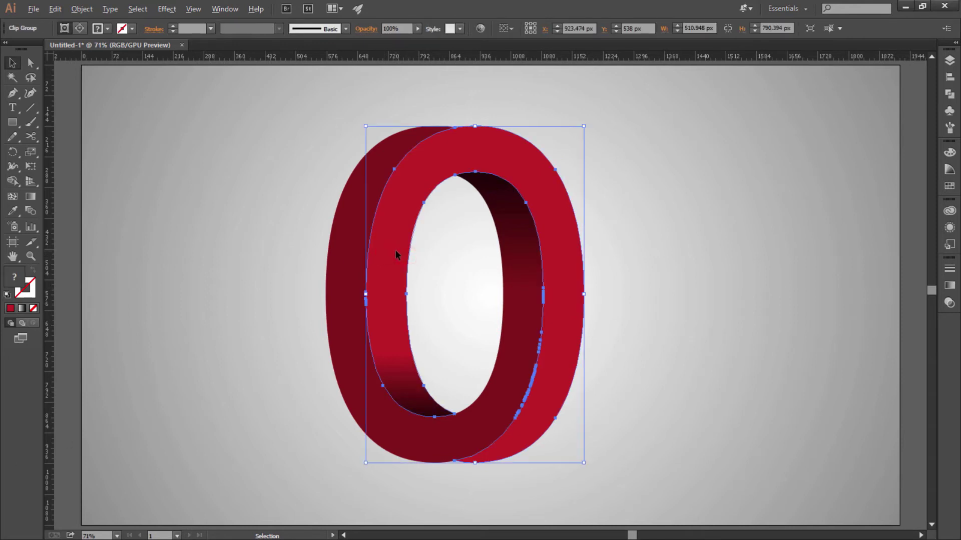
left_click_drag(395, 252, 665, 258)
left_click(522, 269)
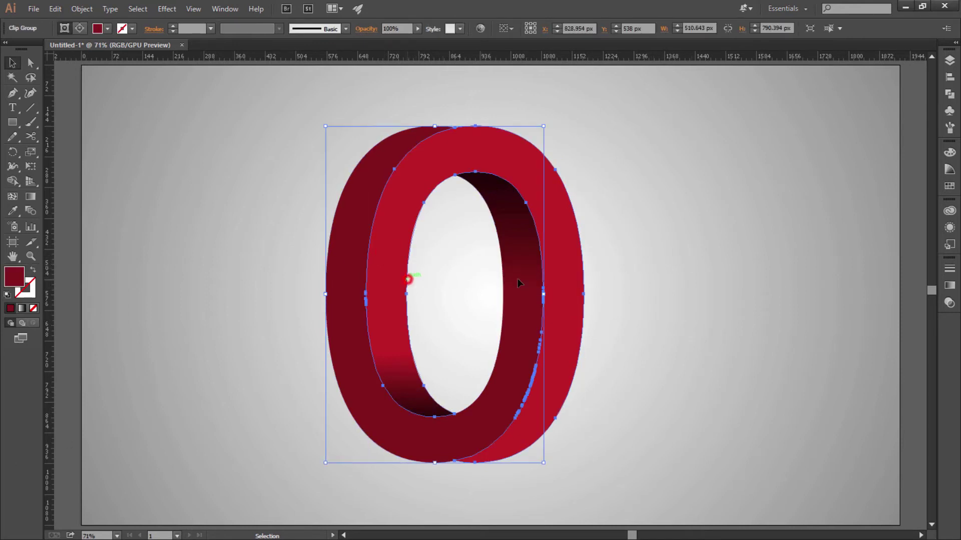
left_click_drag(409, 282, 679, 281)
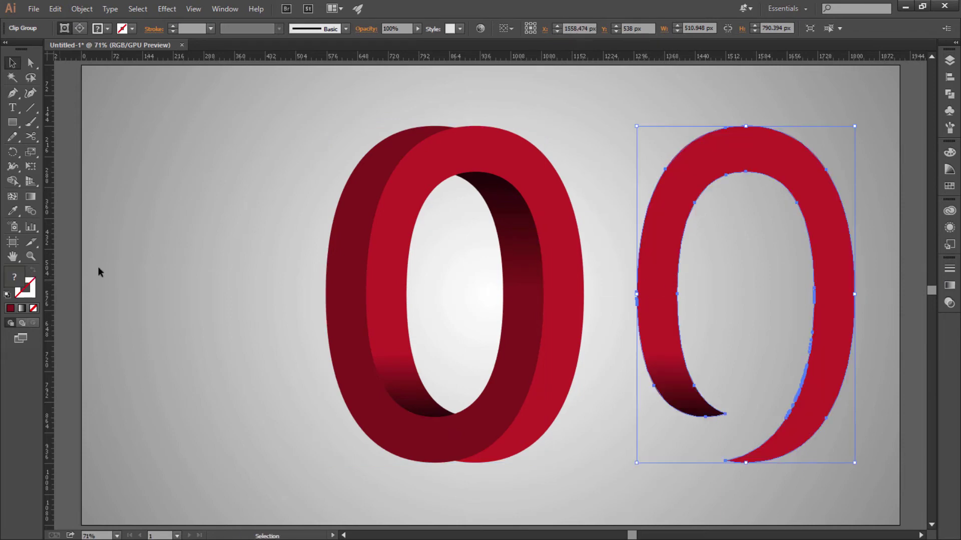
Give the copied front face a white 1 pt outline
left_click(55, 8)
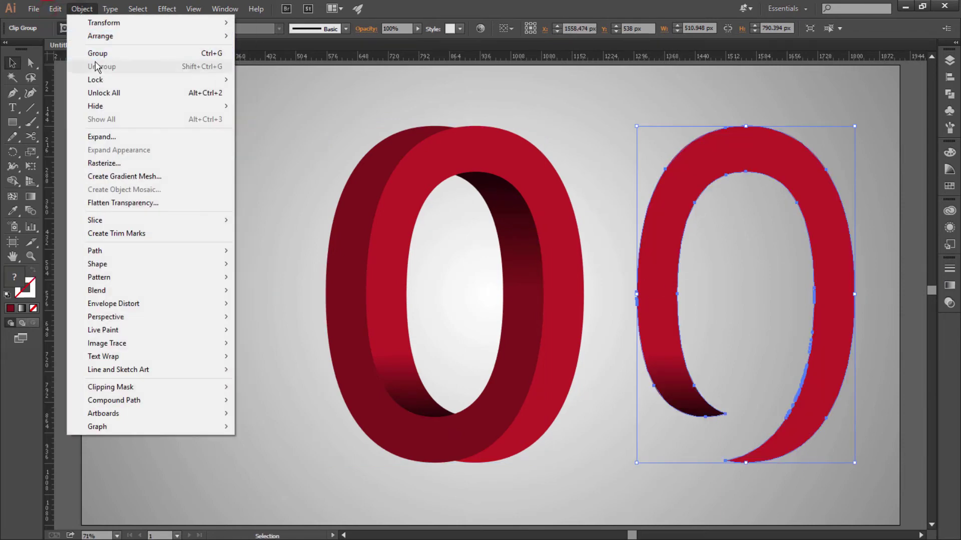
left_click(96, 136)
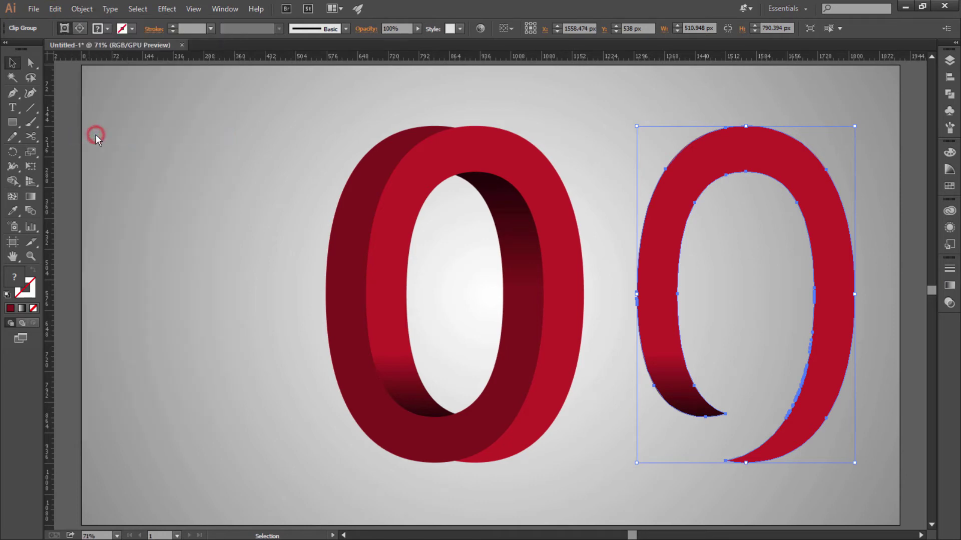
left_click(140, 99)
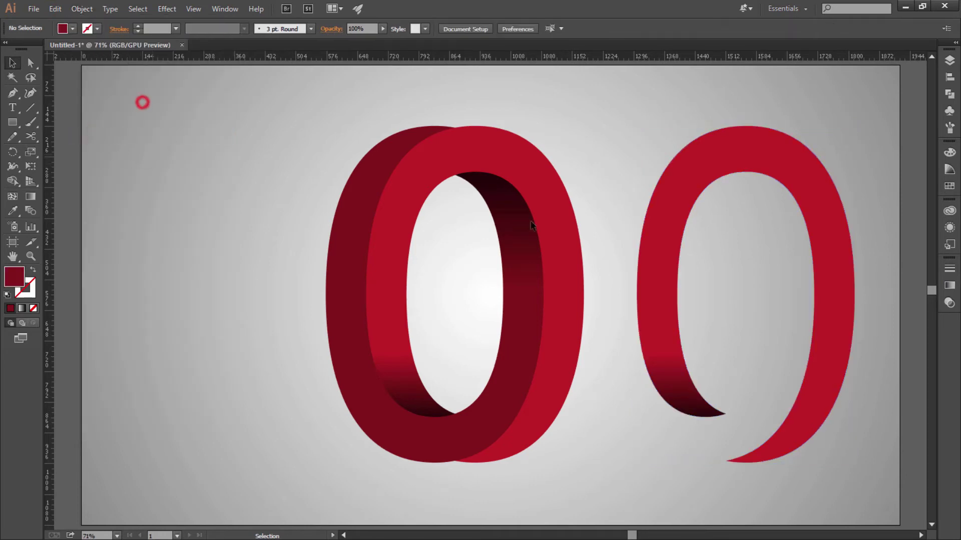
left_click_drag(660, 263, 661, 264)
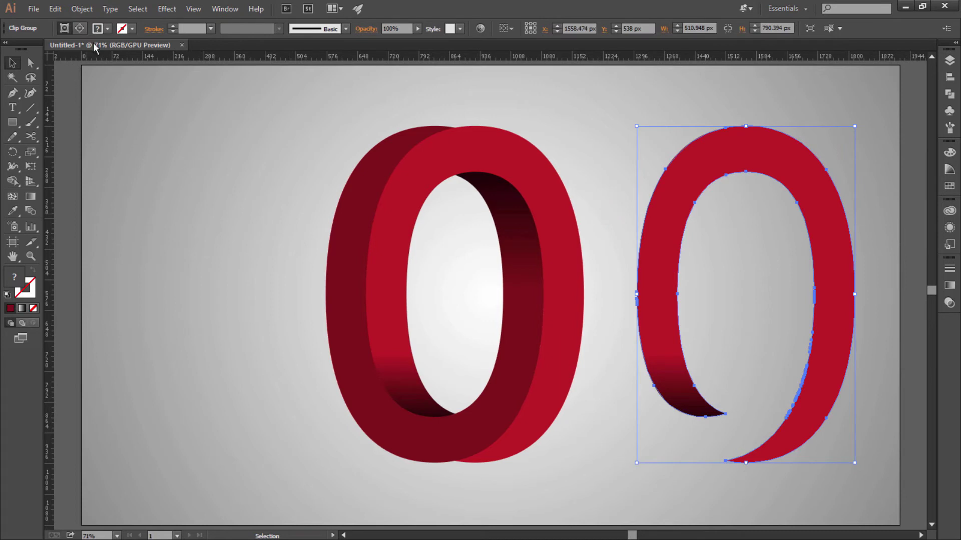
left_click(132, 28)
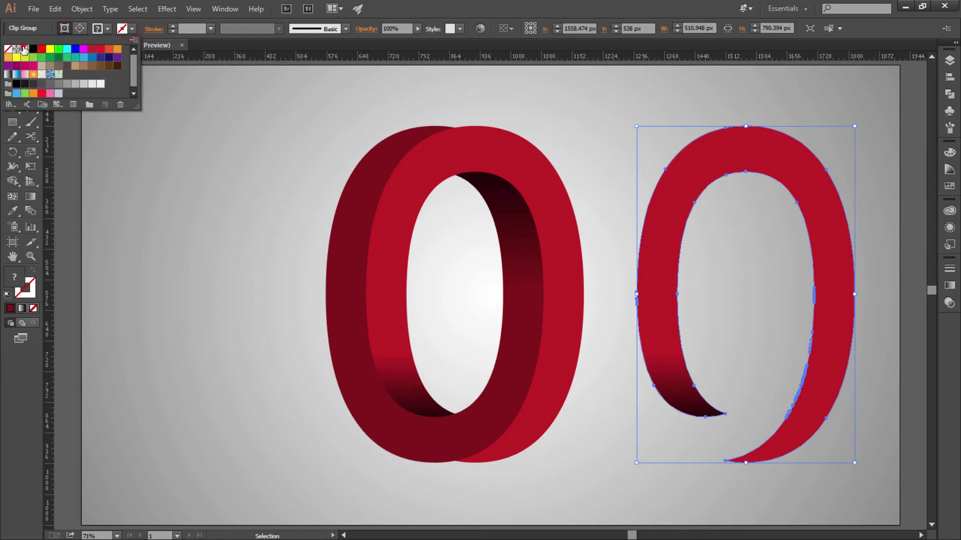
left_click(24, 48)
left_click(167, 317)
Combine the copy's paths into a compound path and swap its fill and stroke
left_click(28, 293)
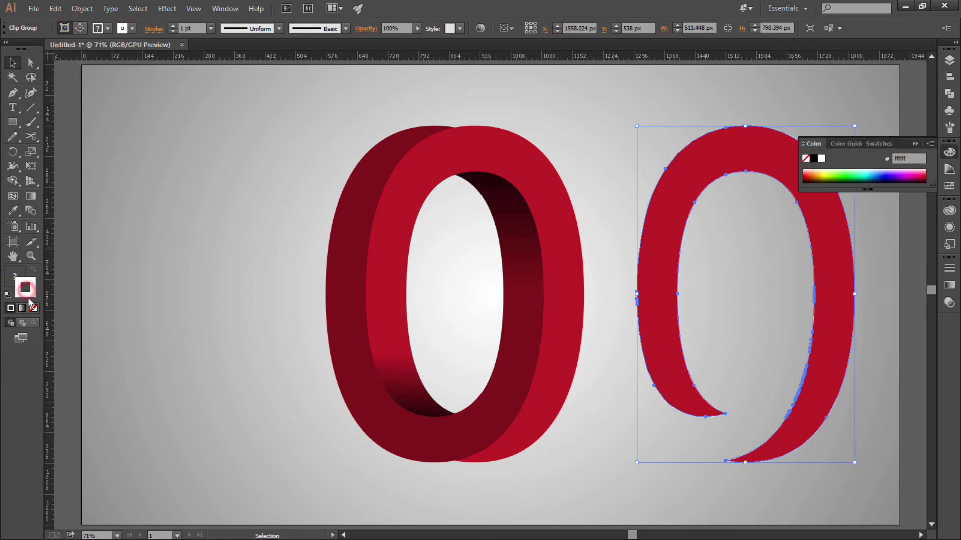
left_click(123, 302)
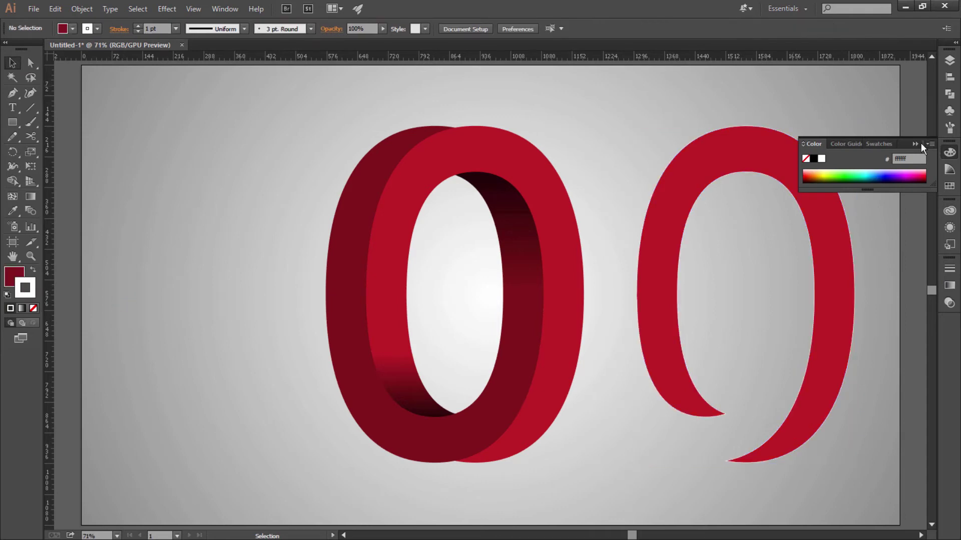
left_click(920, 144)
left_click_drag(650, 125, 750, 244)
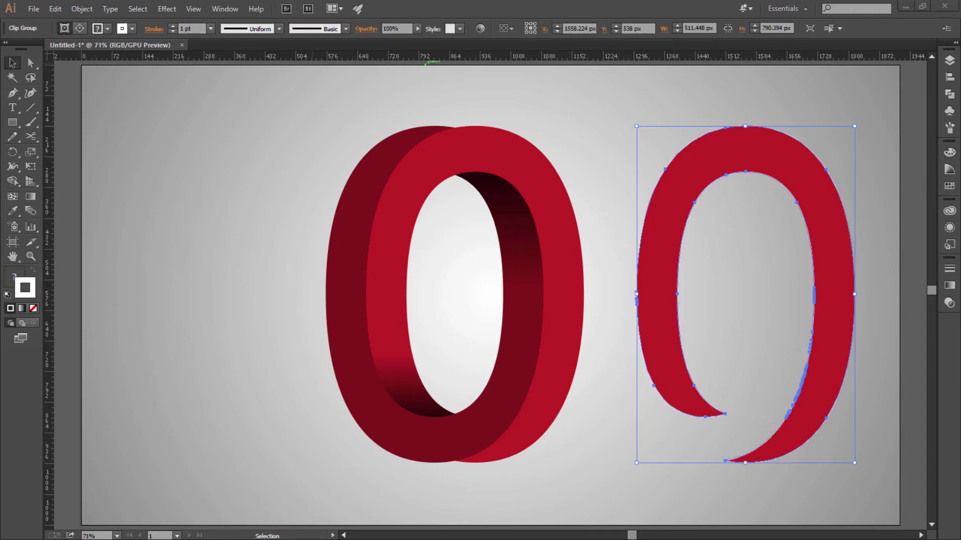
left_click_drag(675, 116, 735, 204)
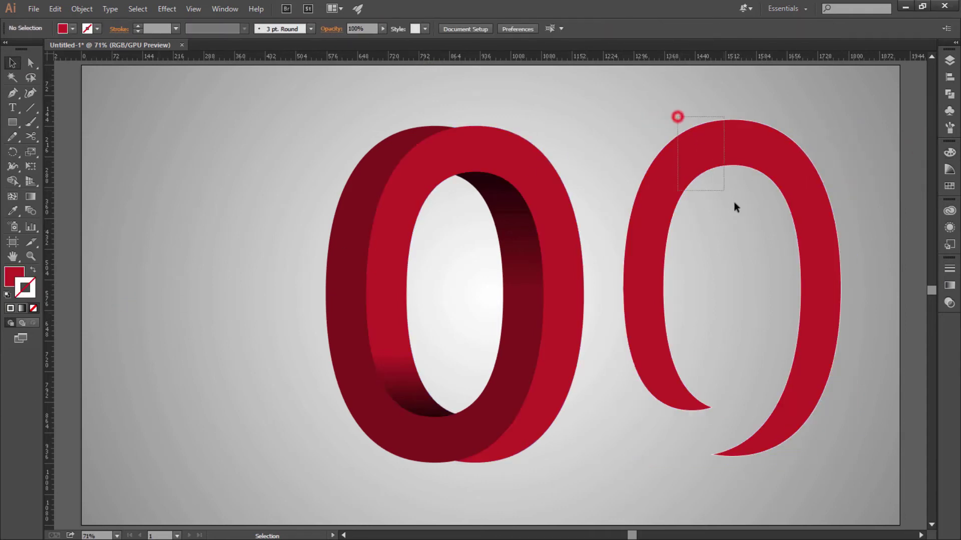
key("ctrl+8")
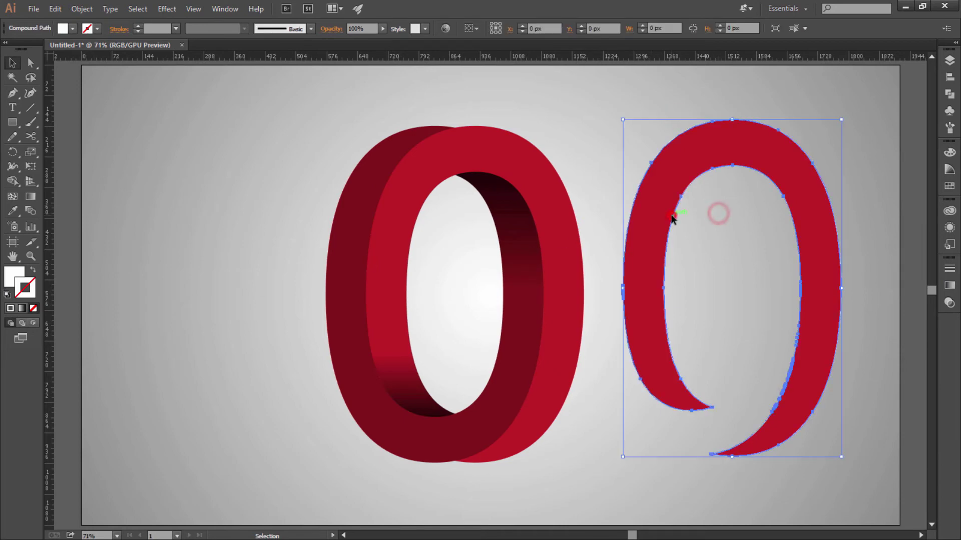
left_click(32, 271)
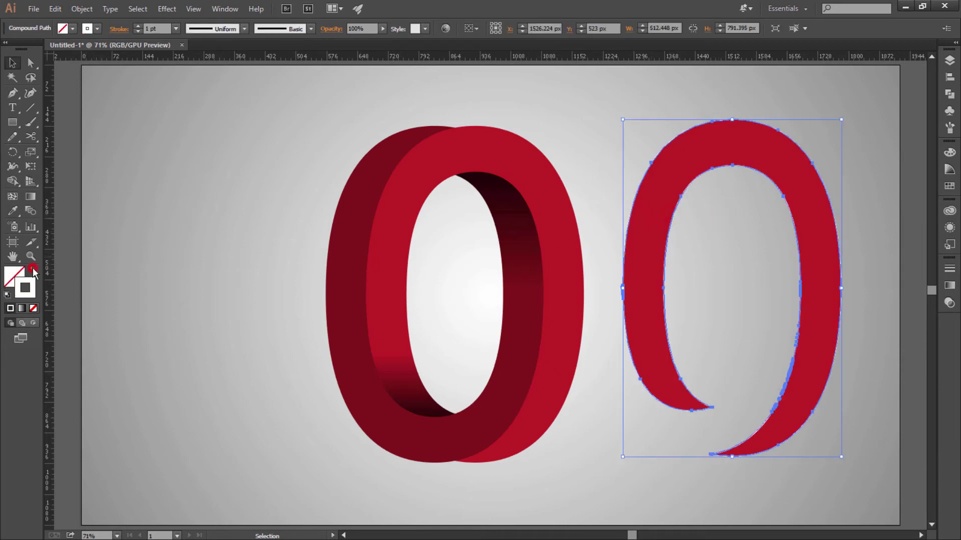
Duplicate the outline, delete the red filled copy, and place the white outline beside the O
left_click(721, 277)
left_click_drag(685, 218, 220, 245, "alt")
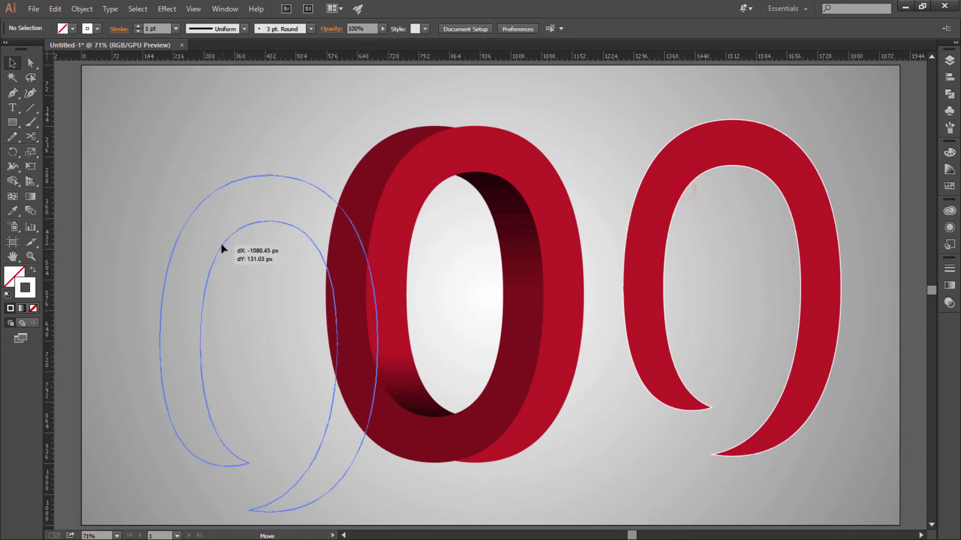
left_click(717, 171)
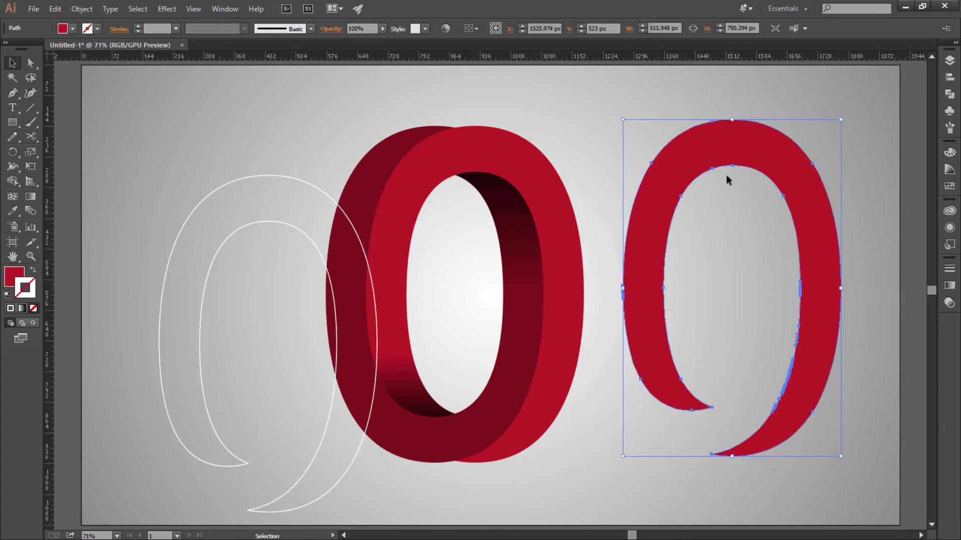
key("Delete")
mouse_move(287, 181)
left_mouse_down()
mouse_move(610, 122)
mouse_move(699, 128)
left_mouse_up()
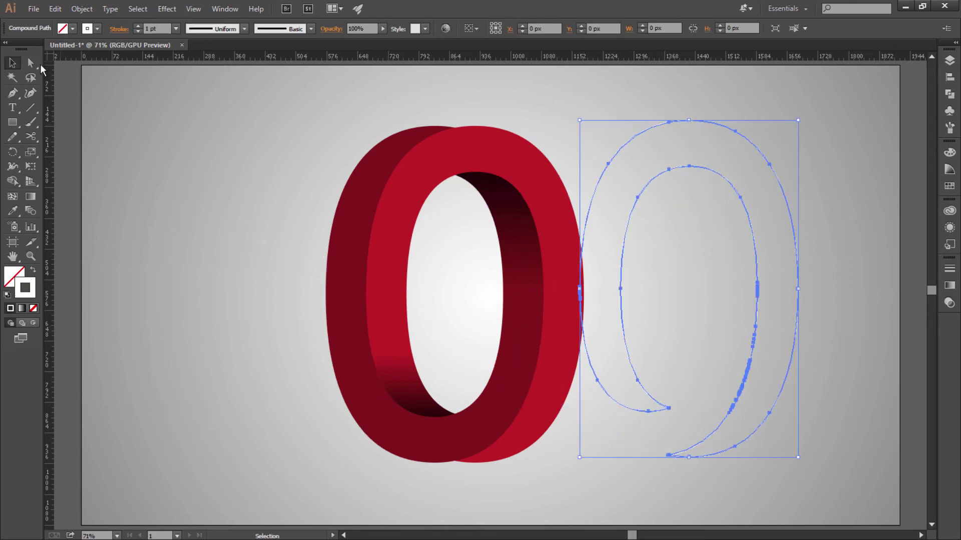
Cut the white outline with Scissors at its lower inner tip and at its top
key("c")
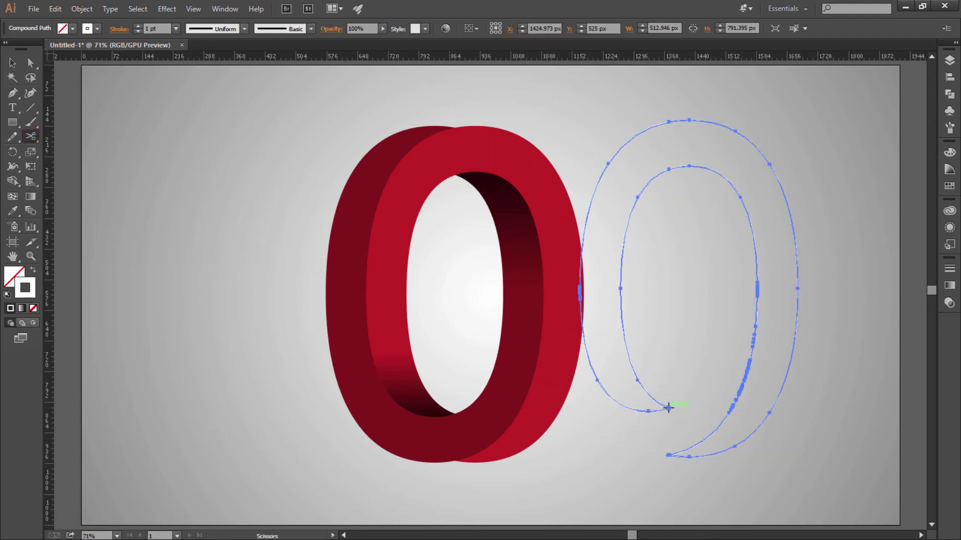
left_click(668, 407)
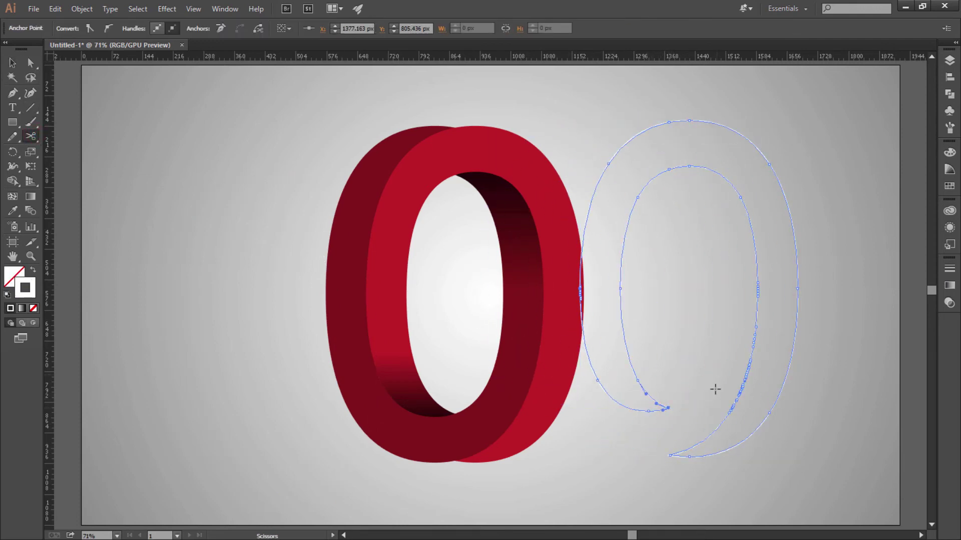
left_click(694, 119)
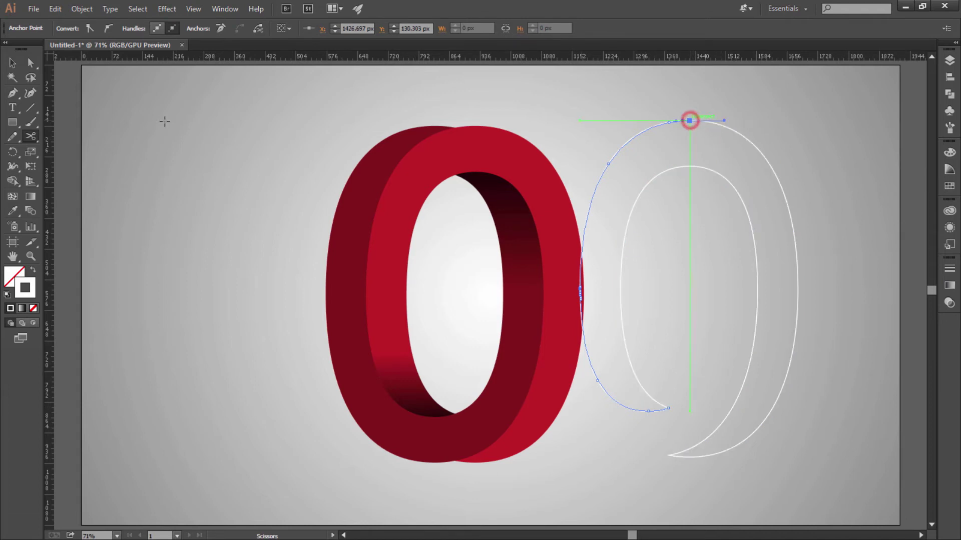
key("v")
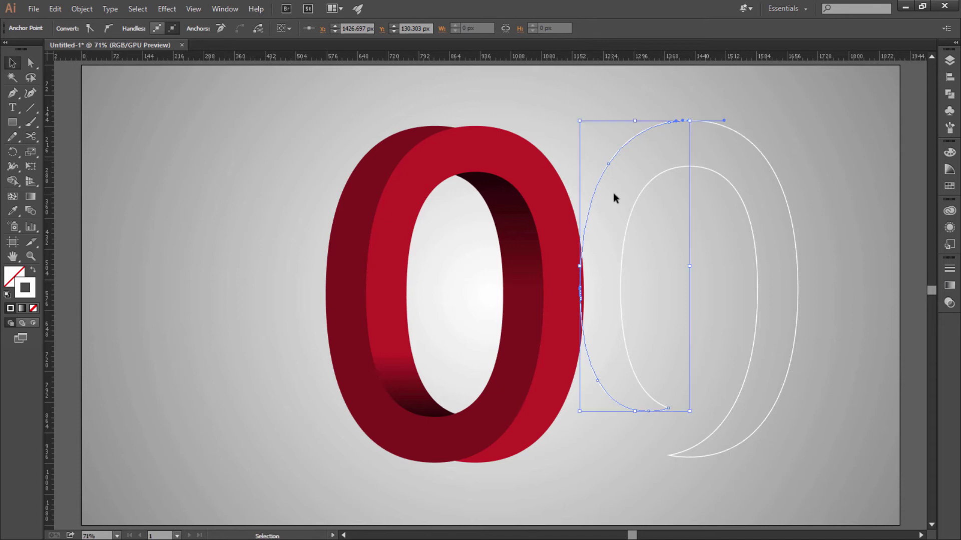
mouse_move(778, 179)
left_mouse_down()
mouse_move(737, 237)
mouse_move(743, 225)
left_mouse_up()
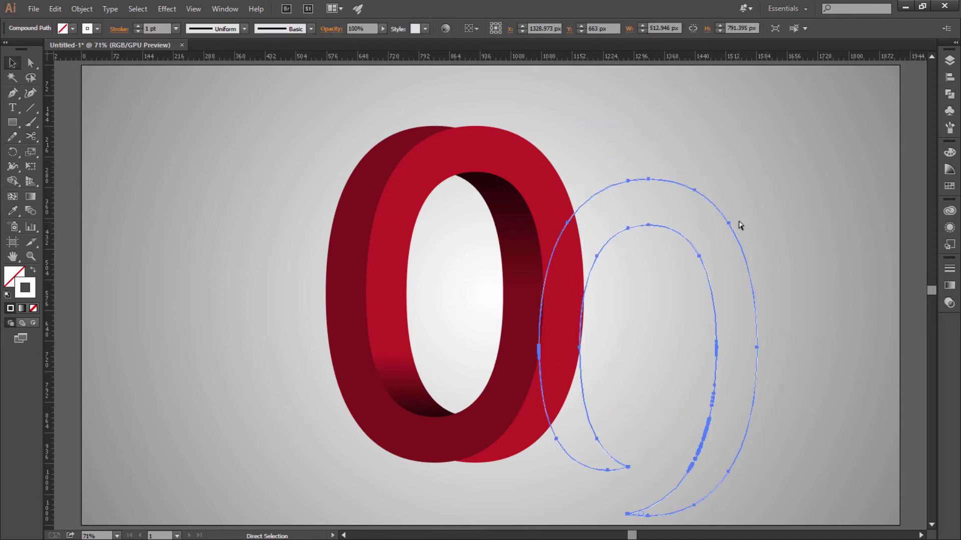
key("ctrl+z")
Release the outline's compound path and pull its left arc far left of the O
right_click(741, 222)
left_click(720, 288)
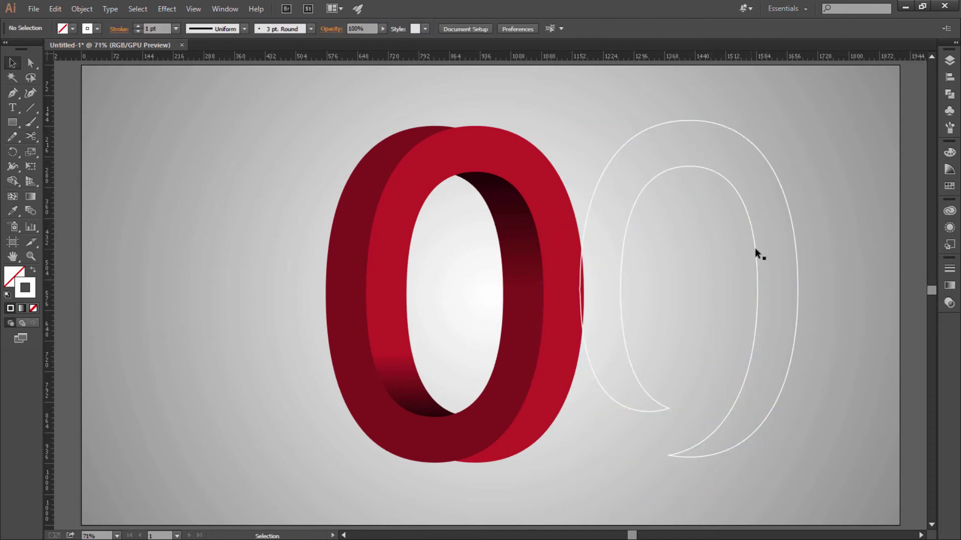
left_click(755, 251)
right_click(755, 251)
left_click(783, 318)
left_click(725, 217)
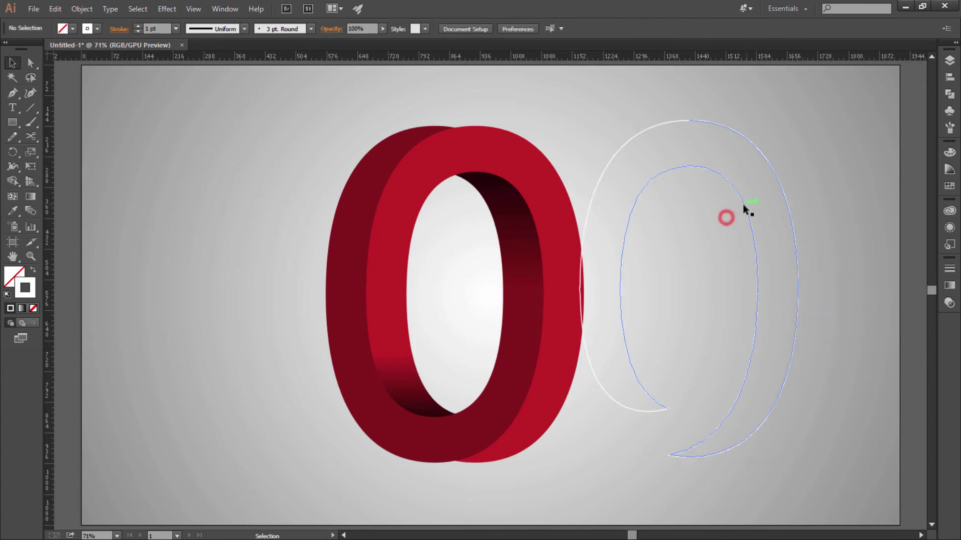
left_click(717, 239)
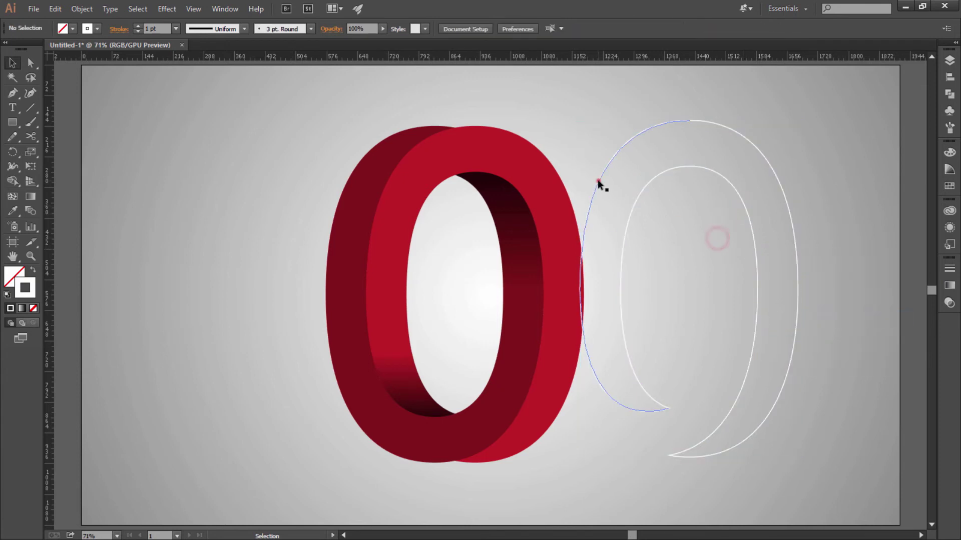
left_click_drag(597, 179, 182, 177)
Delete the leftover 9 pieces and set the arc to a tapered 4 pt stroke on the O's left edge
left_click(783, 254)
key("Delete")
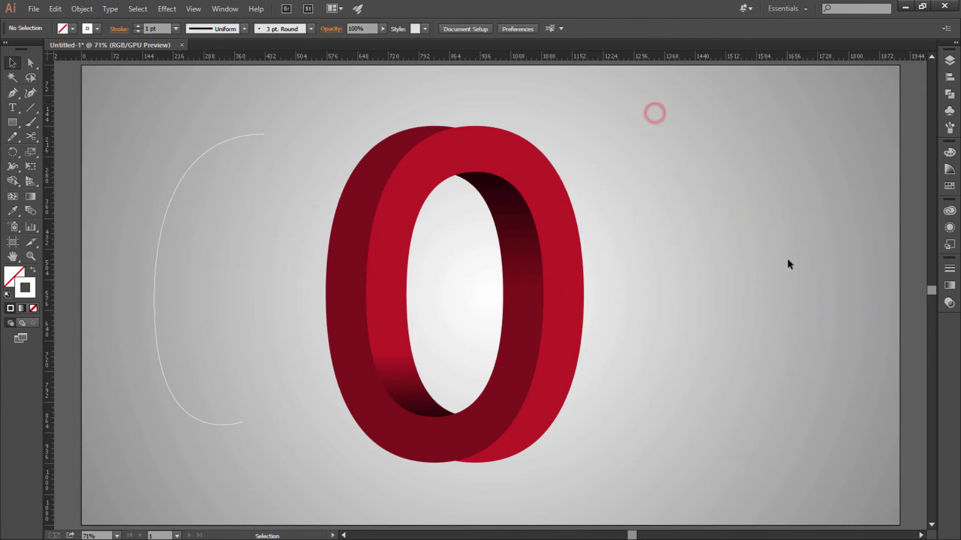
left_click(155, 252)
left_click(244, 28)
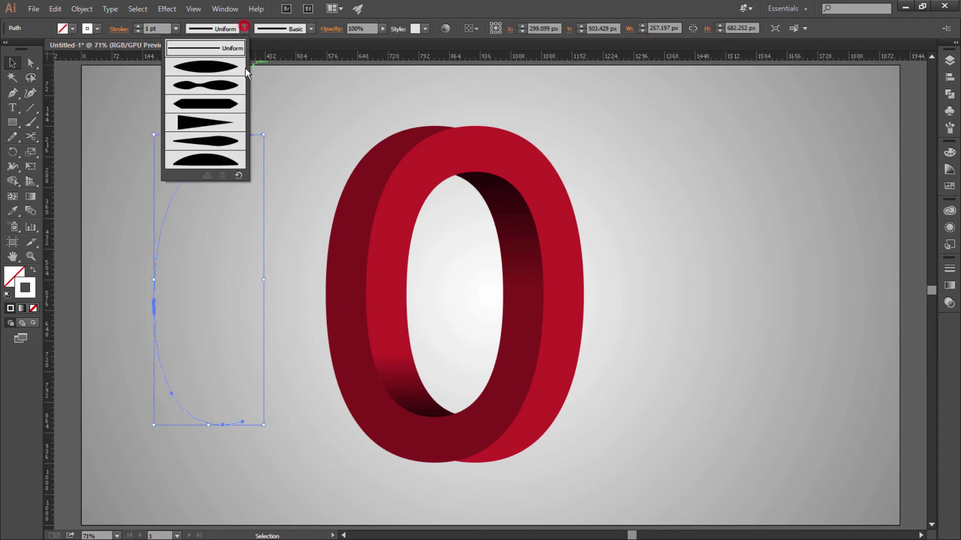
left_click(207, 144)
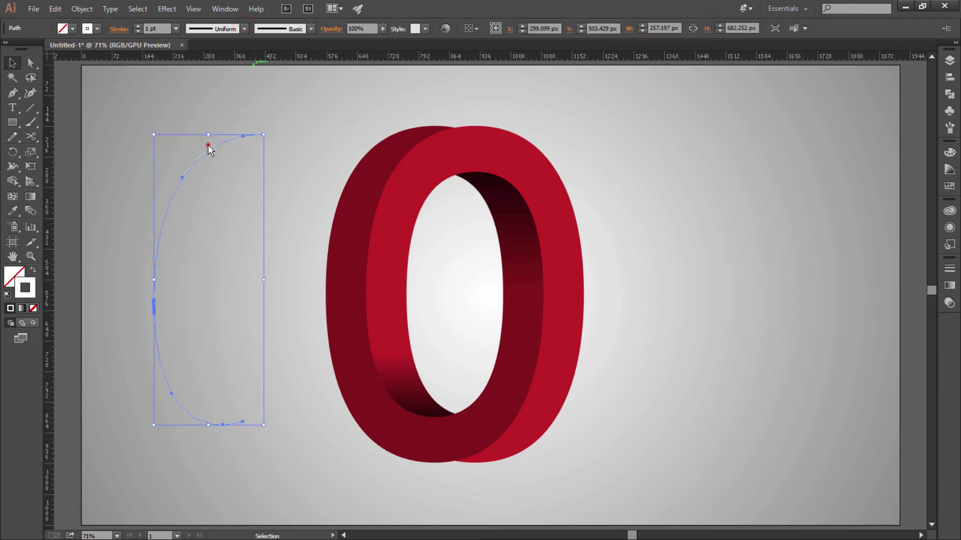
left_click(137, 25)
left_click(214, 195)
left_click_drag(151, 291, 238, 284)
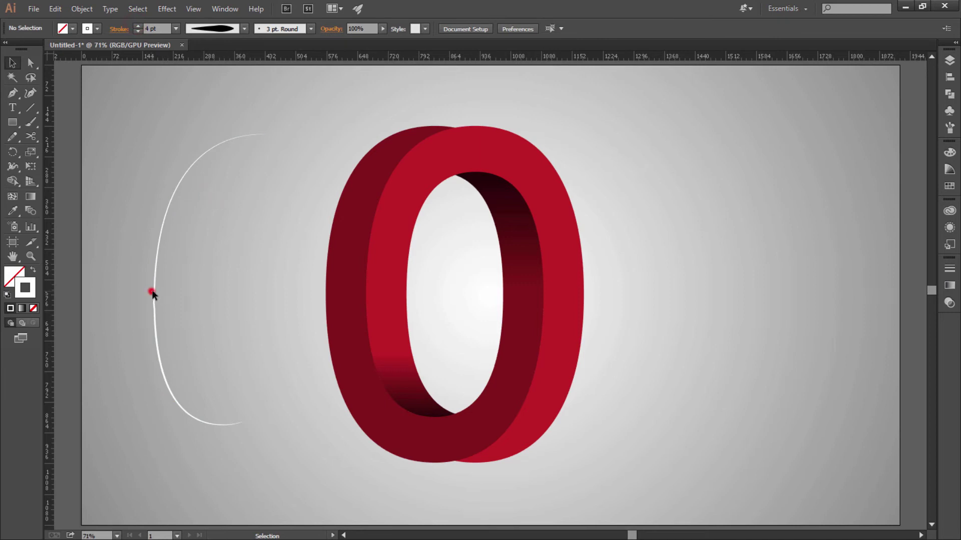
mouse_move(154, 301)
left_mouse_down()
mouse_move(364, 285)
mouse_move(367, 296)
left_mouse_up()
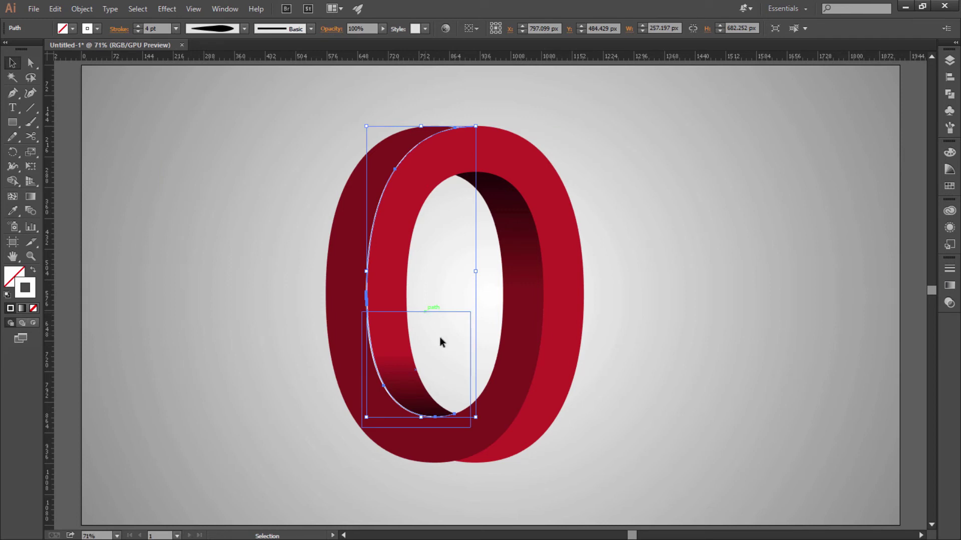
Set the highlight arc's transparency blend mode to Overlay
left_click(947, 286)
left_click(874, 260)
left_click(829, 274)
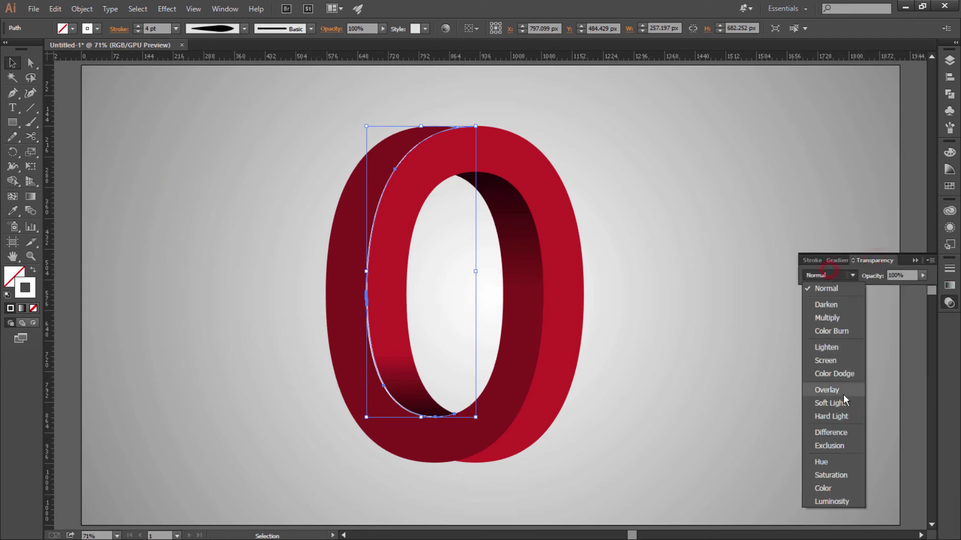
left_click(845, 390)
left_click(728, 370)
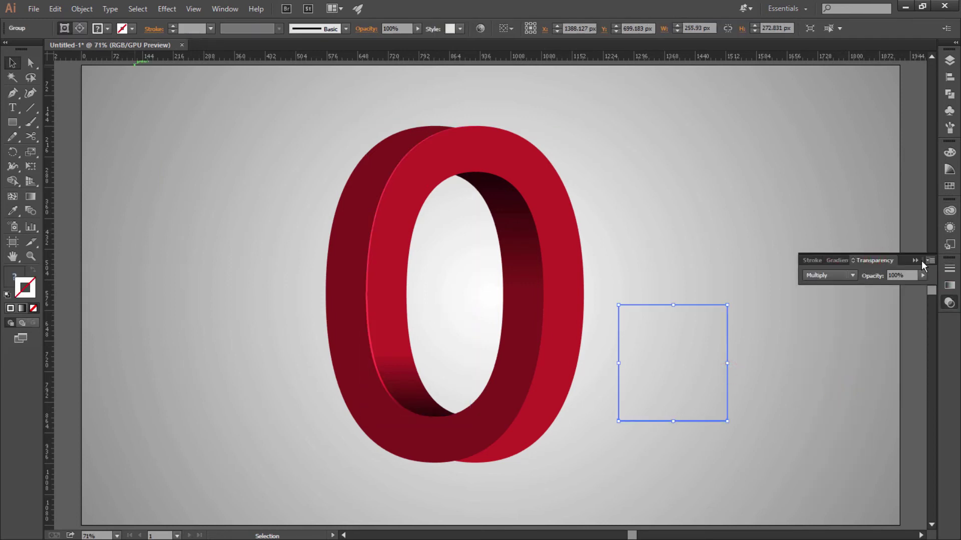
left_click(923, 261)
left_click(695, 231)
left_click(645, 254)
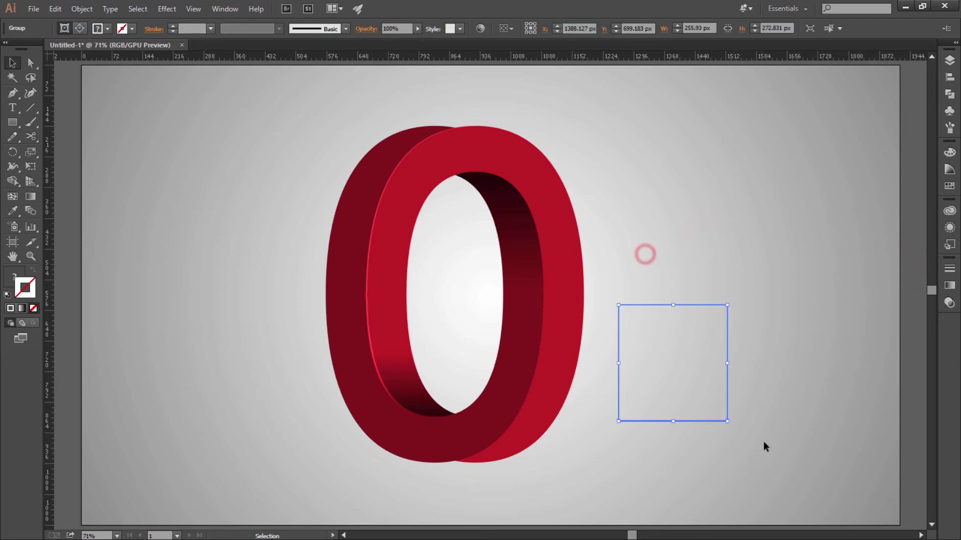
left_click(767, 405)
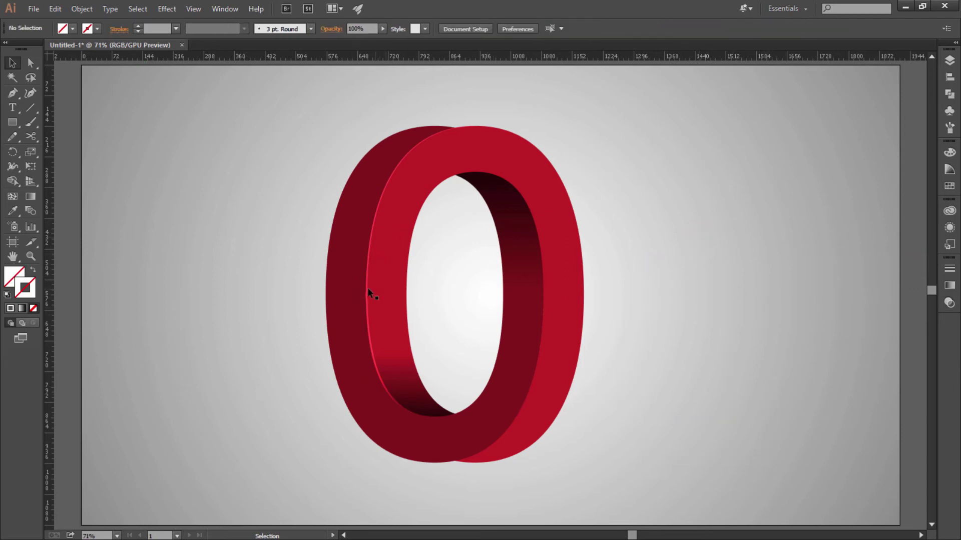
Copy the highlight arc to the right of the O and reflect it vertically
left_click_drag(368, 289, 624, 289)
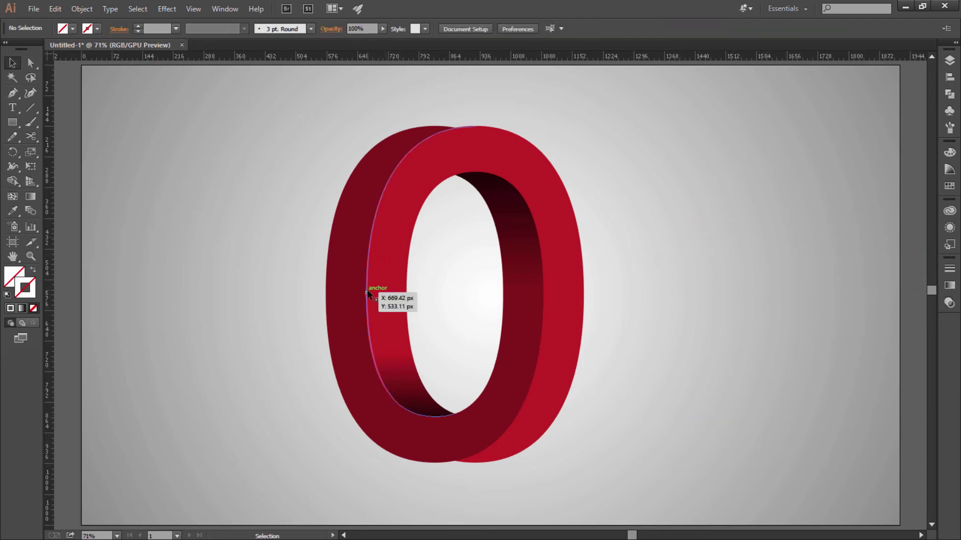
right_click(623, 291)
left_click(705, 446)
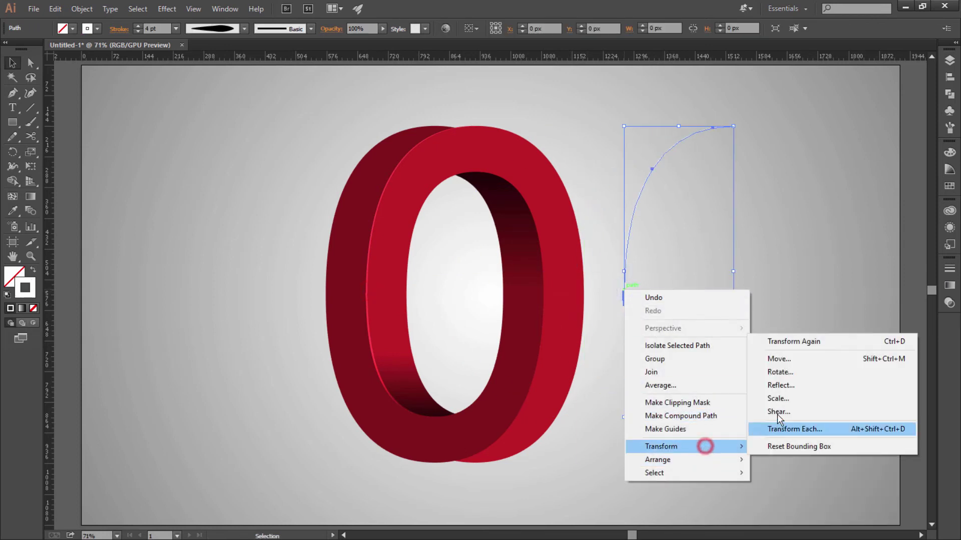
left_click(780, 385)
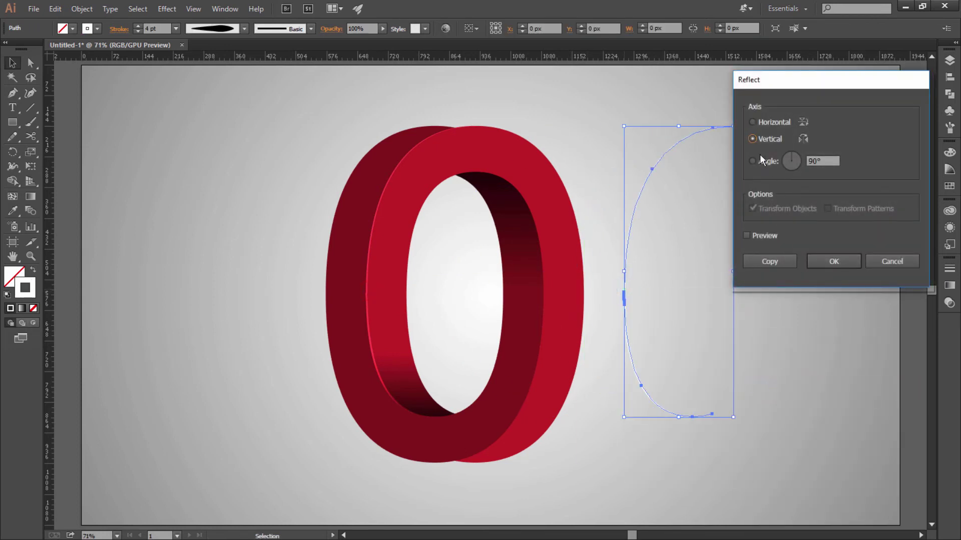
left_click(826, 261)
left_click_drag(733, 290, 566, 332)
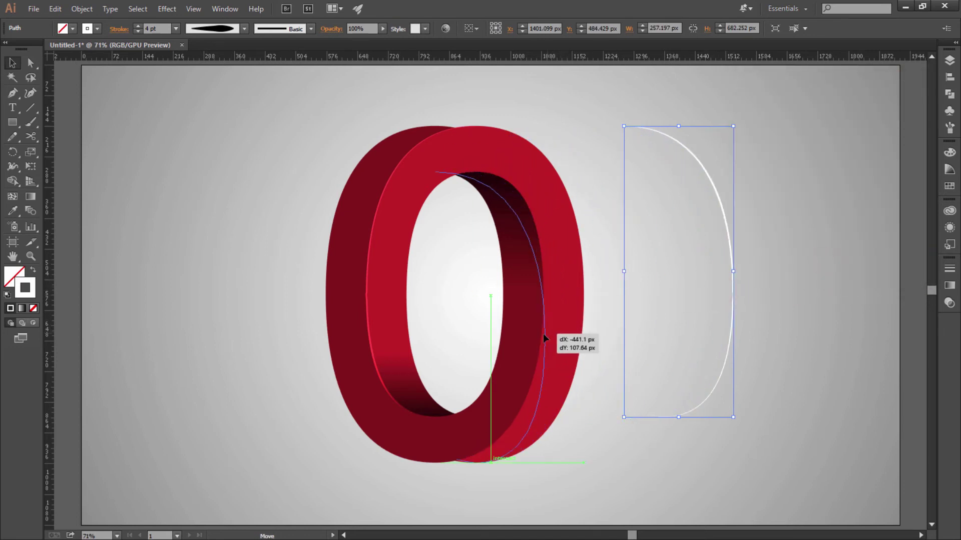
left_click_drag(566, 329, 554, 324)
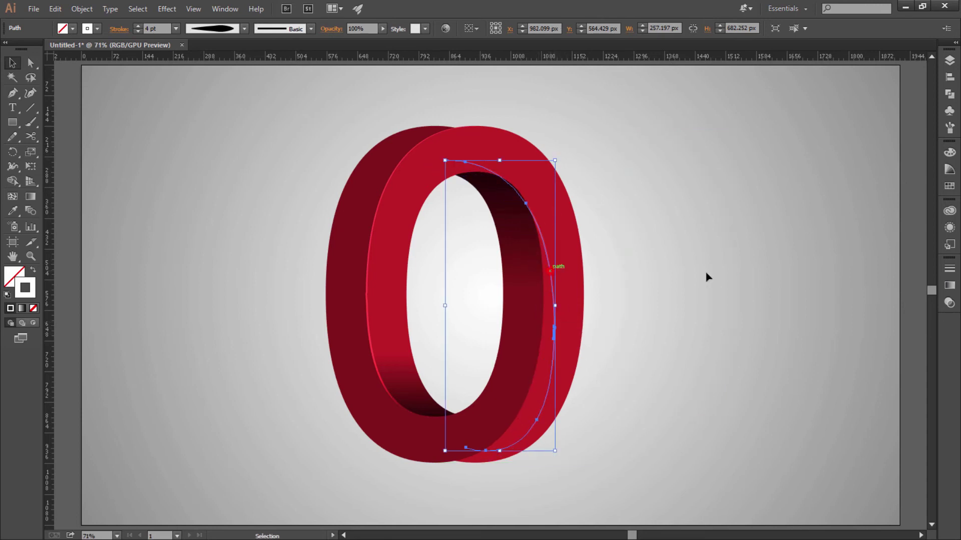
key("ctrl+z")
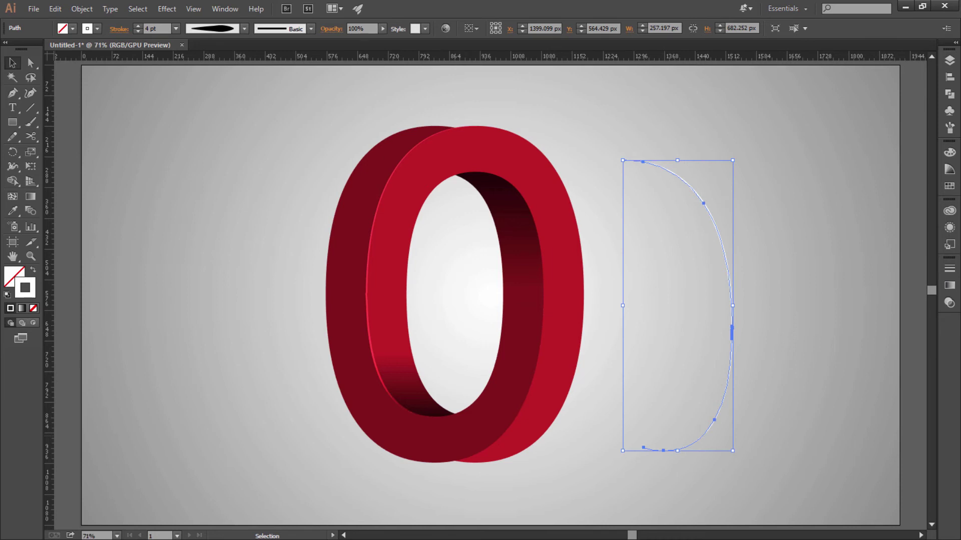
Reflect the copied arc horizontally and place it along the O's inner right hole edge
left_click(735, 315)
left_click(728, 293)
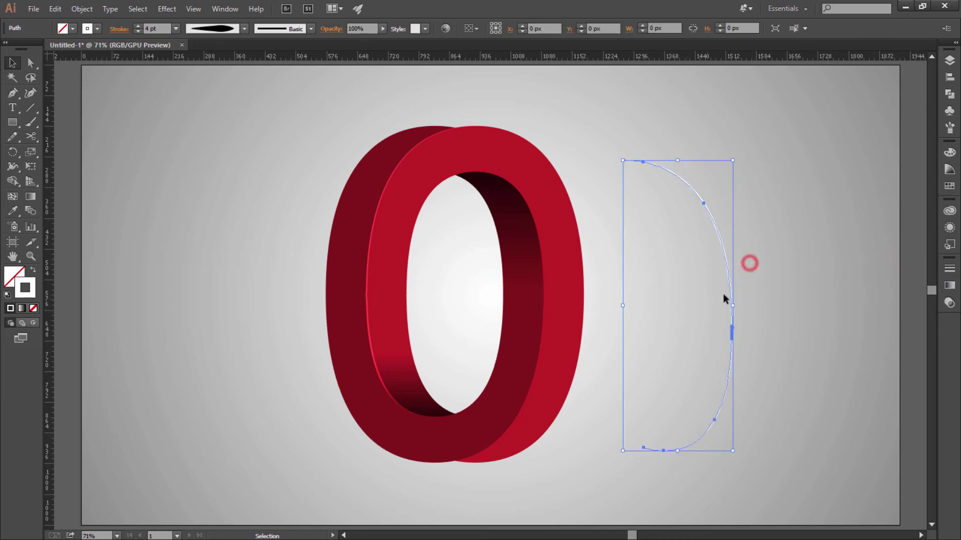
right_click(728, 292)
mouse_move(766, 451)
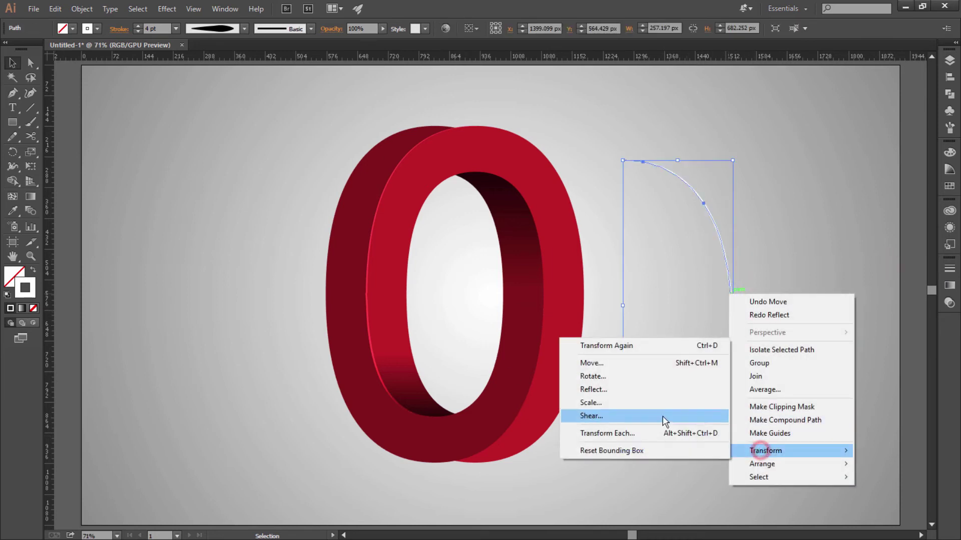
left_click(594, 390)
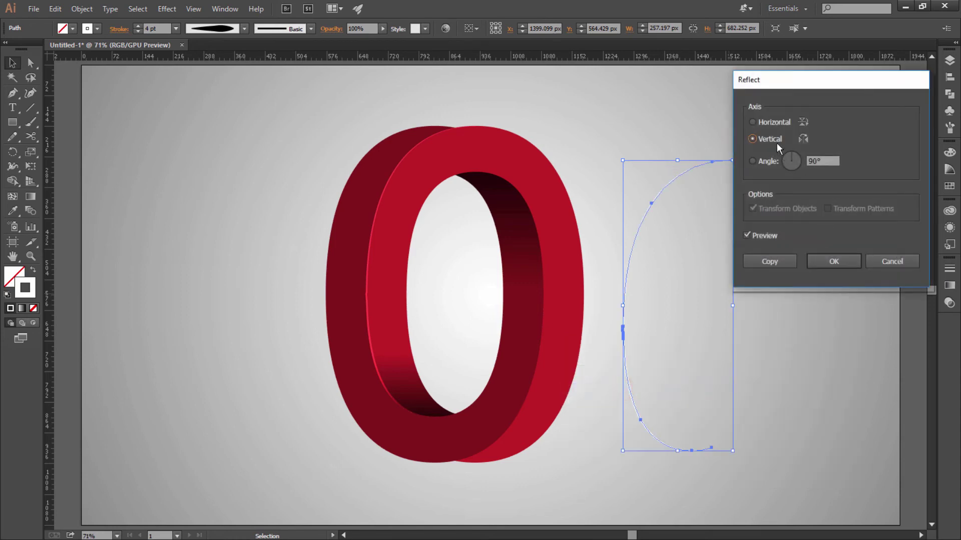
left_click(765, 122)
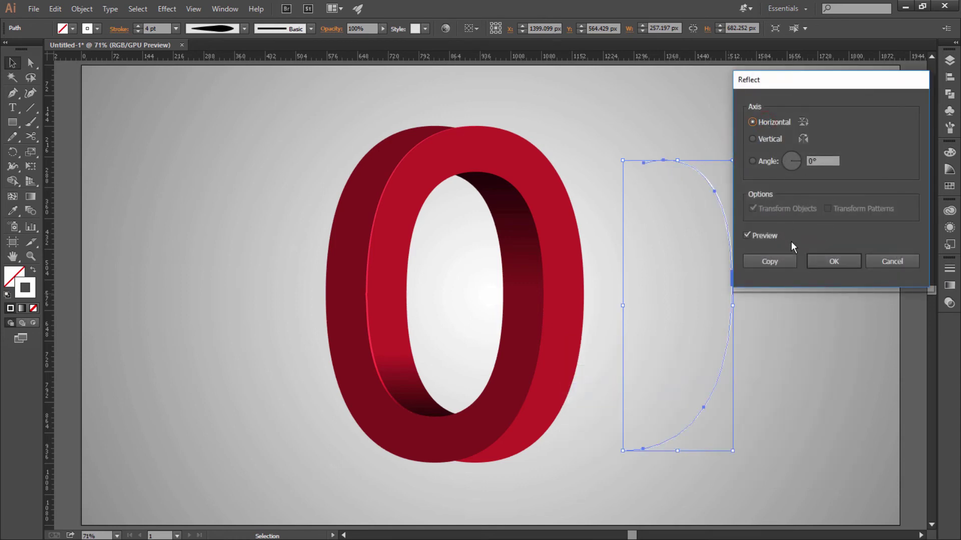
left_click(831, 265)
left_click_drag(731, 339, 540, 352)
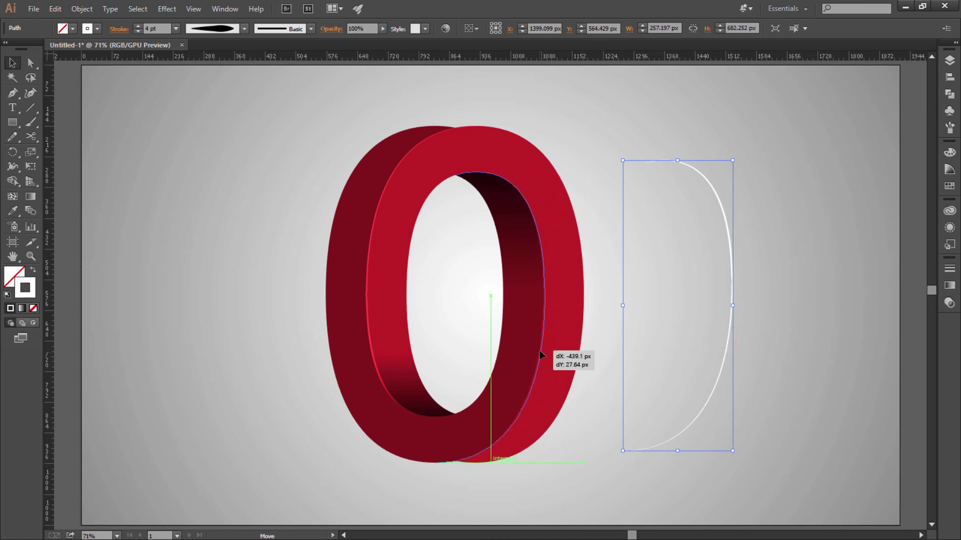
left_click_drag(540, 350, 540, 350)
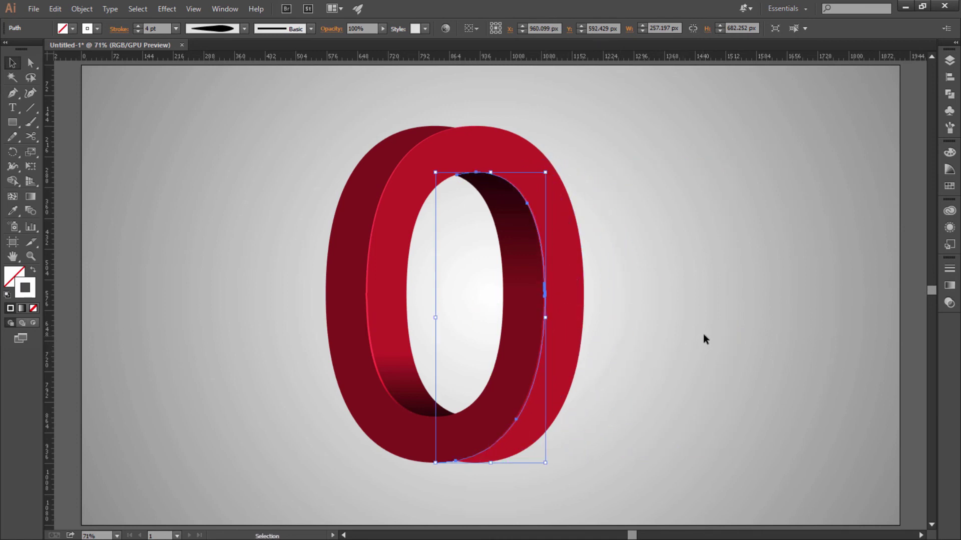
Thicken both highlight arcs' strokes to 5 pt
left_click(732, 308)
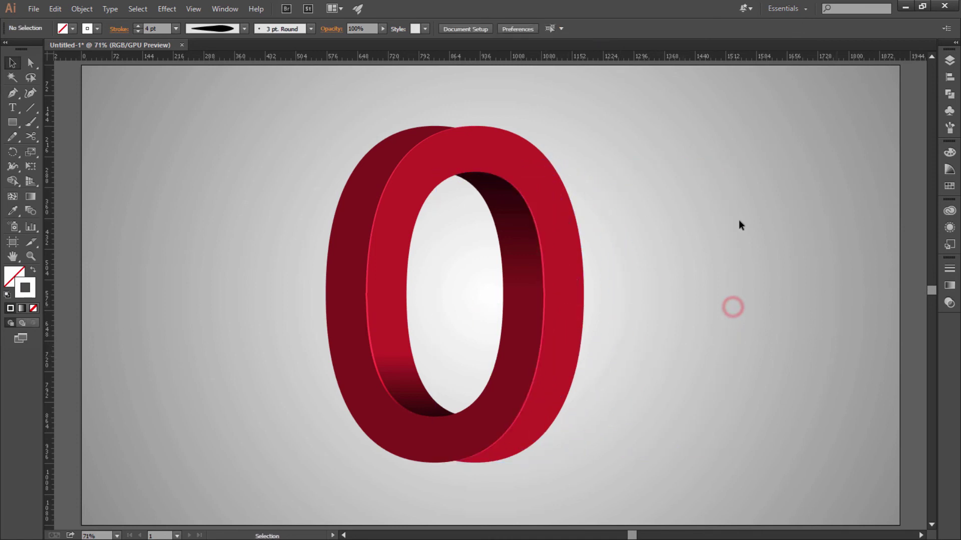
left_click(368, 256)
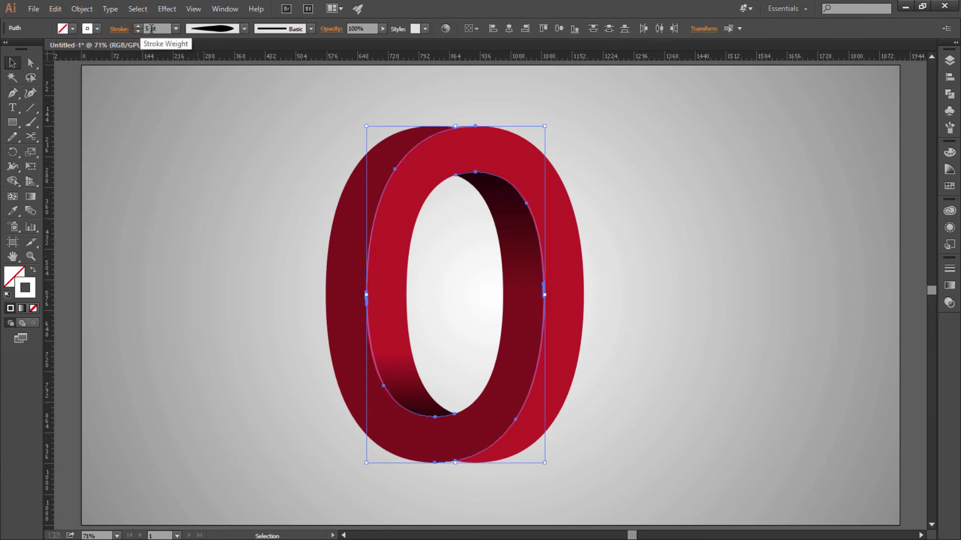
left_click(705, 116)
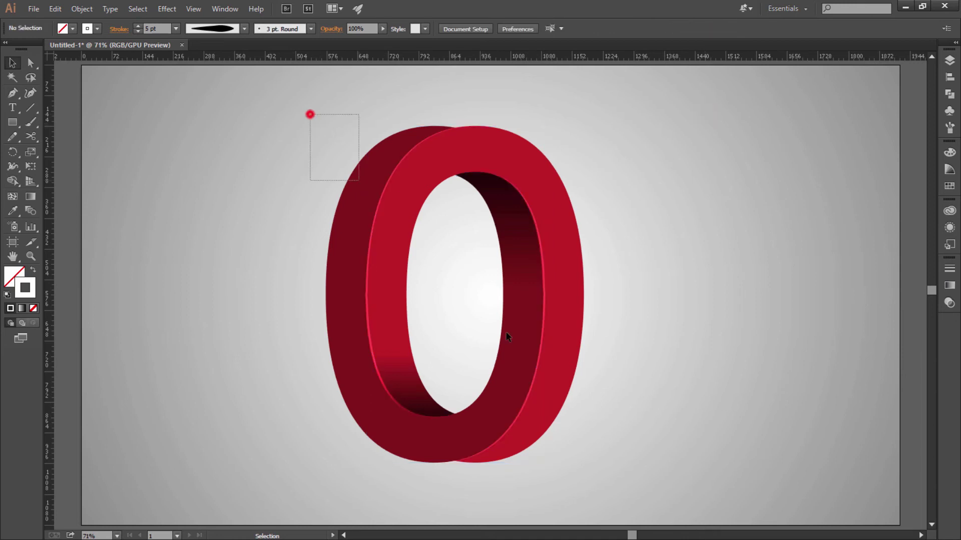
left_click_drag(506, 337, 633, 462)
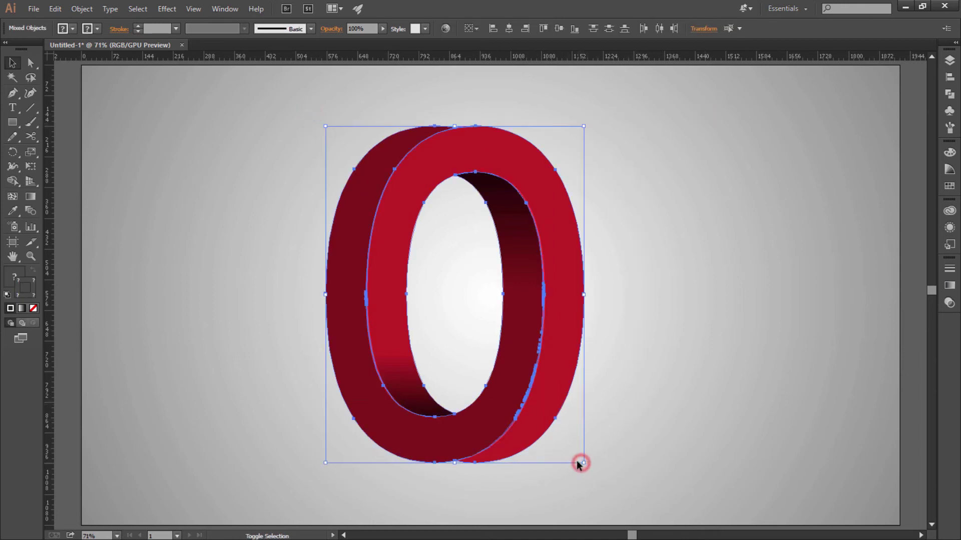
left_click(663, 419)
left_click(12, 123)
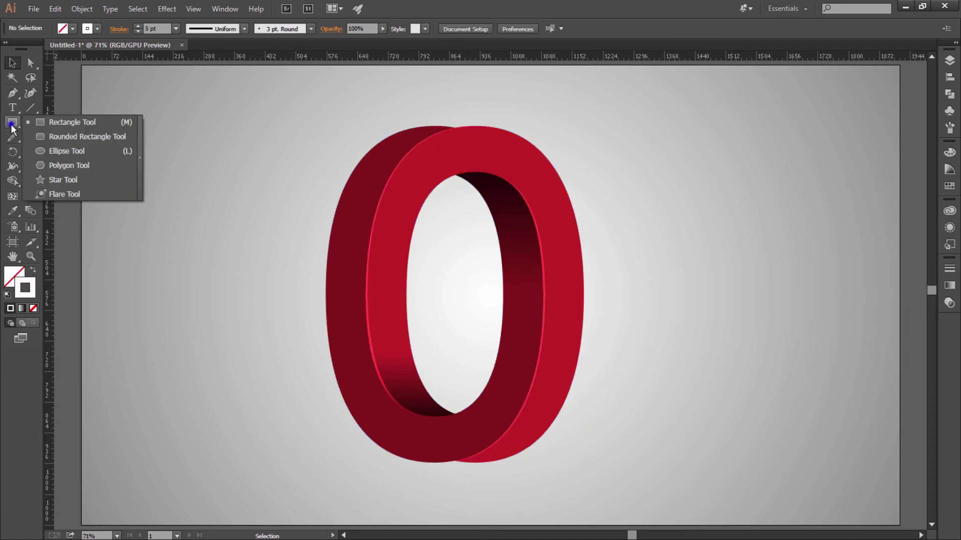
Draw a circle right of the O and fill it with a white-to-black gradient
left_click(67, 150)
mouse_move(667, 380)
left_mouse_down()
mouse_move(686, 427)
mouse_move(729, 442)
left_mouse_up()
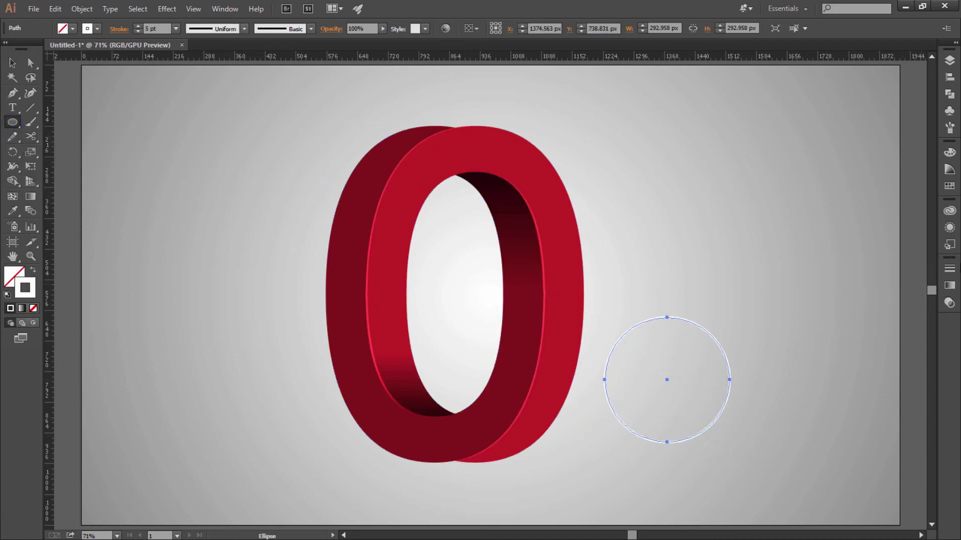
left_click(943, 282)
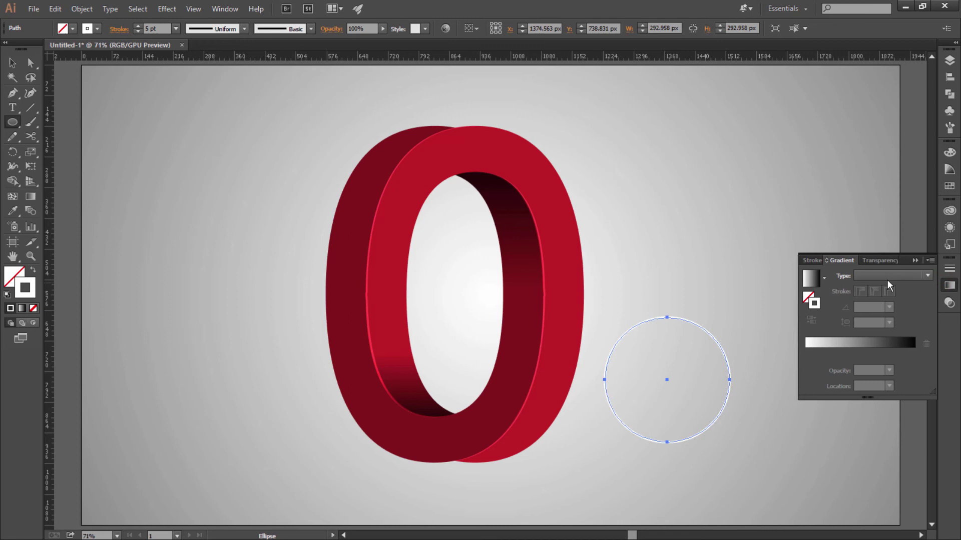
left_click(824, 278)
left_click(811, 278)
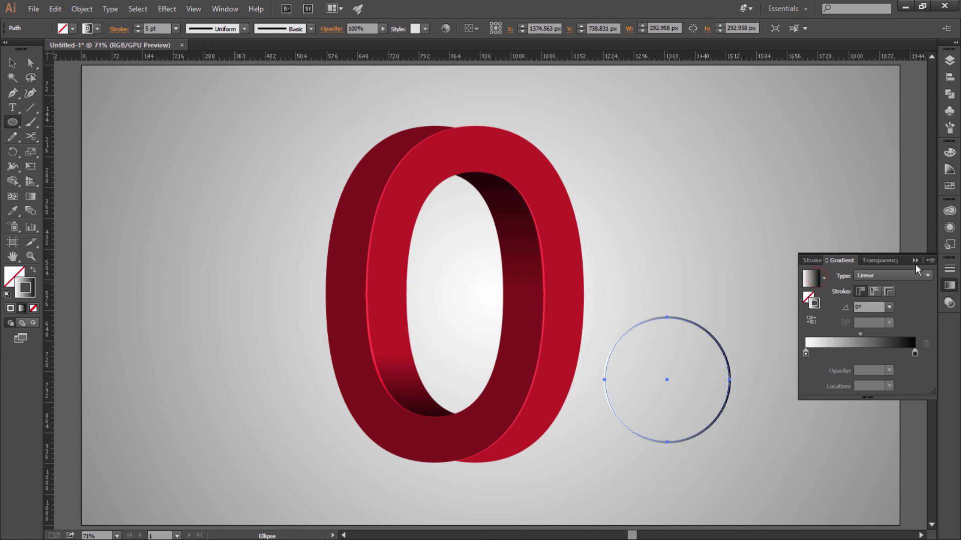
left_click(915, 261)
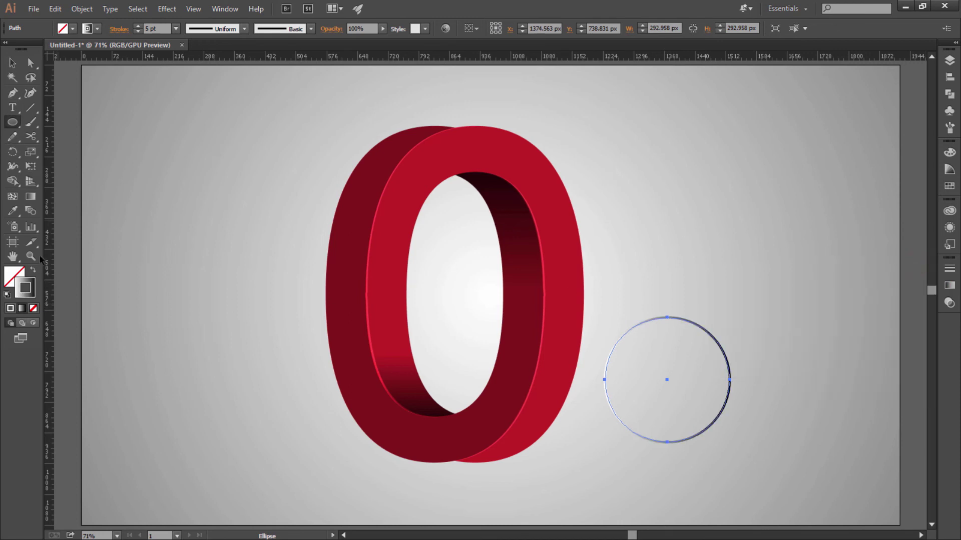
left_click(33, 270)
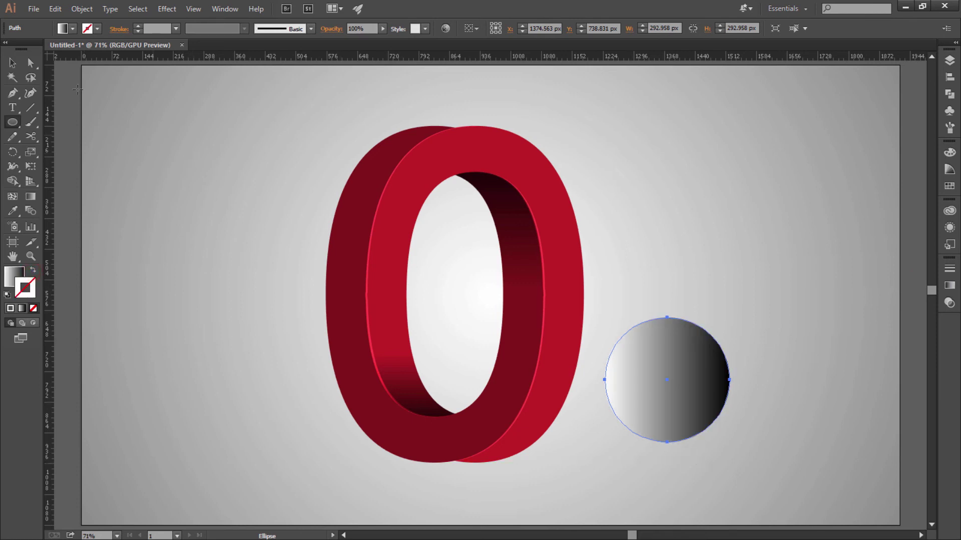
left_click(12, 63)
Adjust the circle's blend mode and switch its gradient type to Radial
left_click(950, 285)
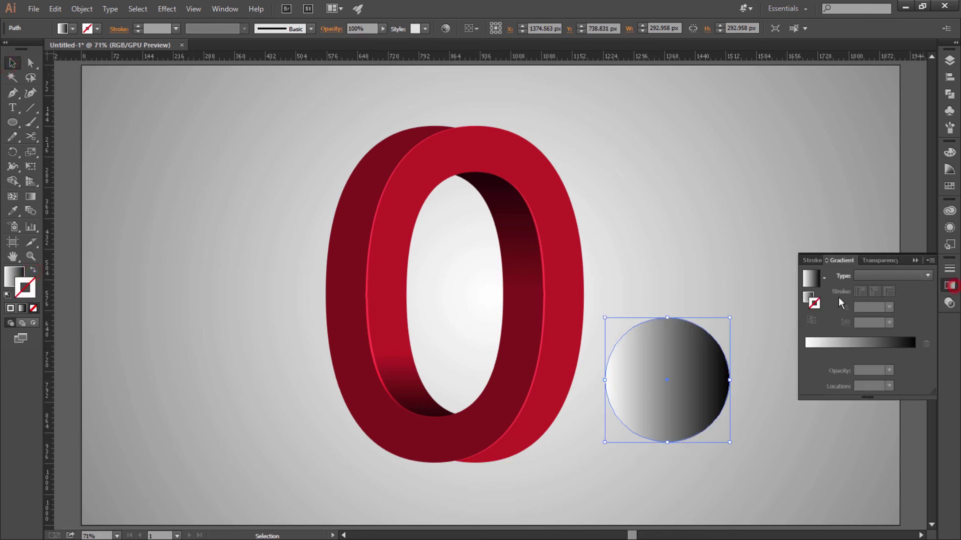
left_click(877, 259)
left_click(828, 276)
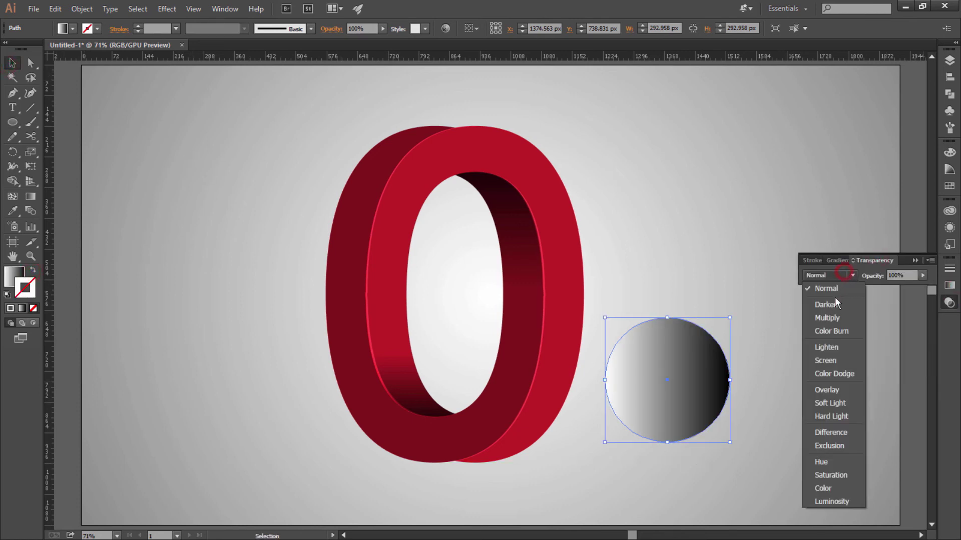
left_click(835, 315)
left_click(832, 261)
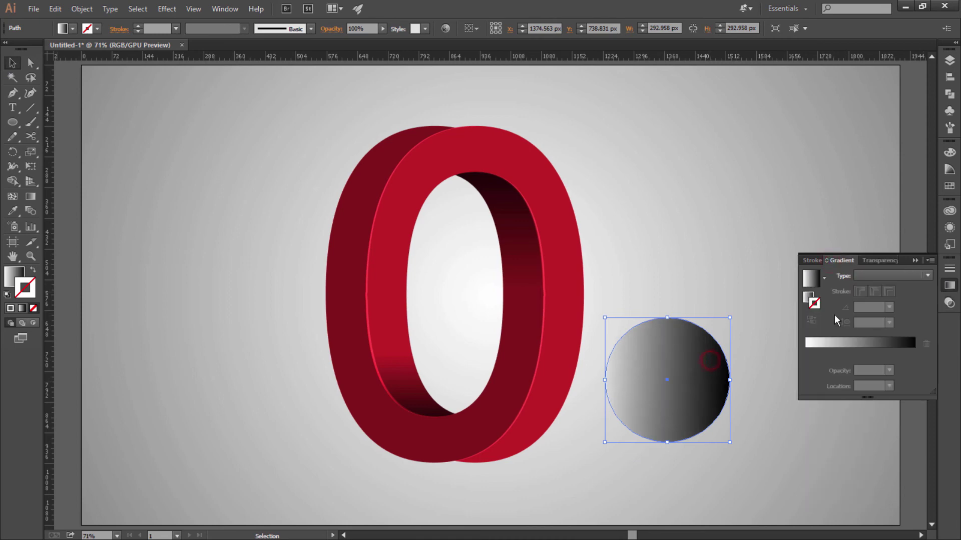
left_click(891, 273)
left_click(876, 288)
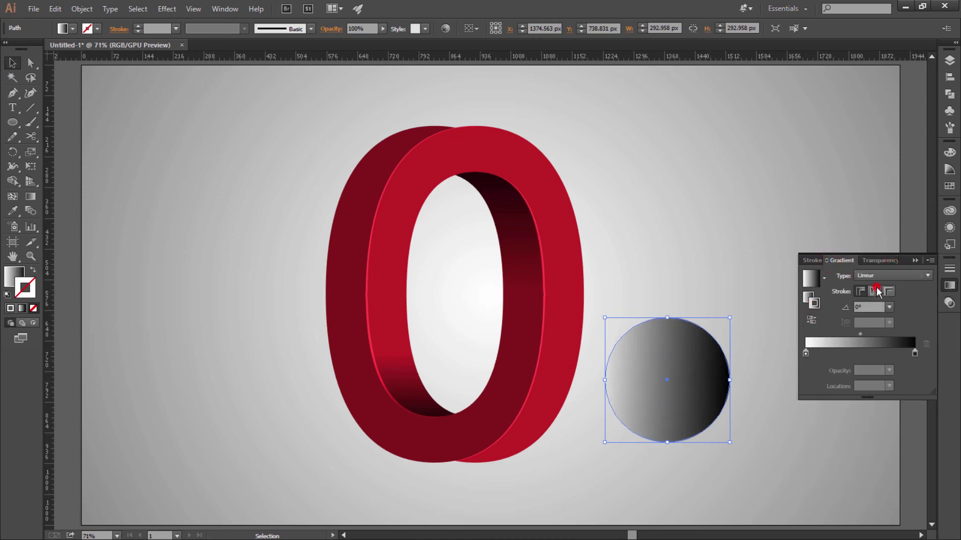
left_click(881, 275)
left_click(876, 301)
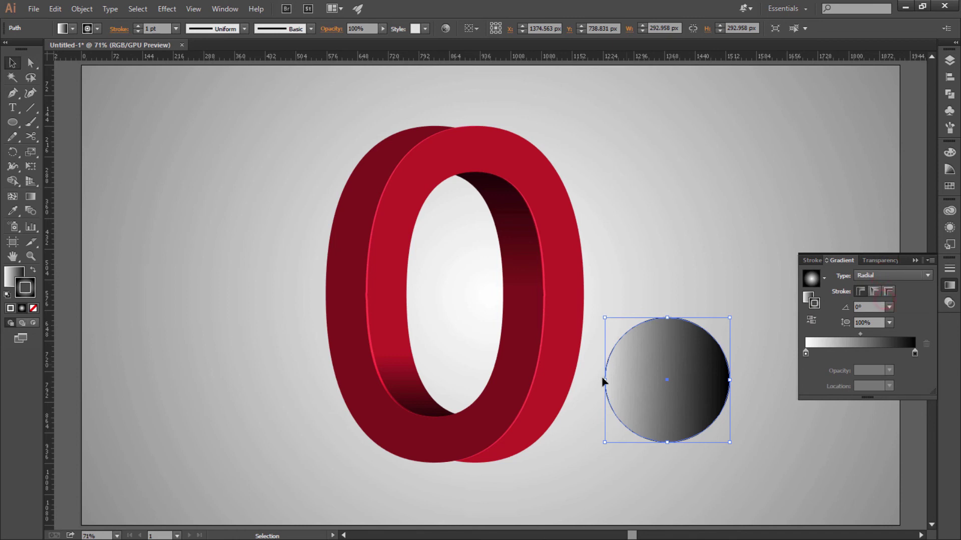
left_click(603, 379)
left_click(914, 258)
left_click(712, 209)
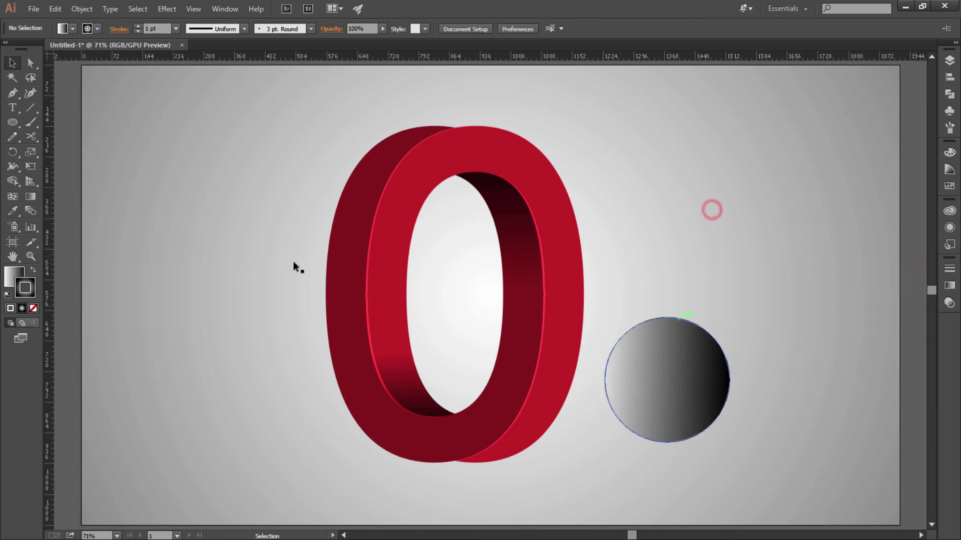
Set the circle's stroke to None and reverse the radial gradient so the centre is black
left_click(33, 308)
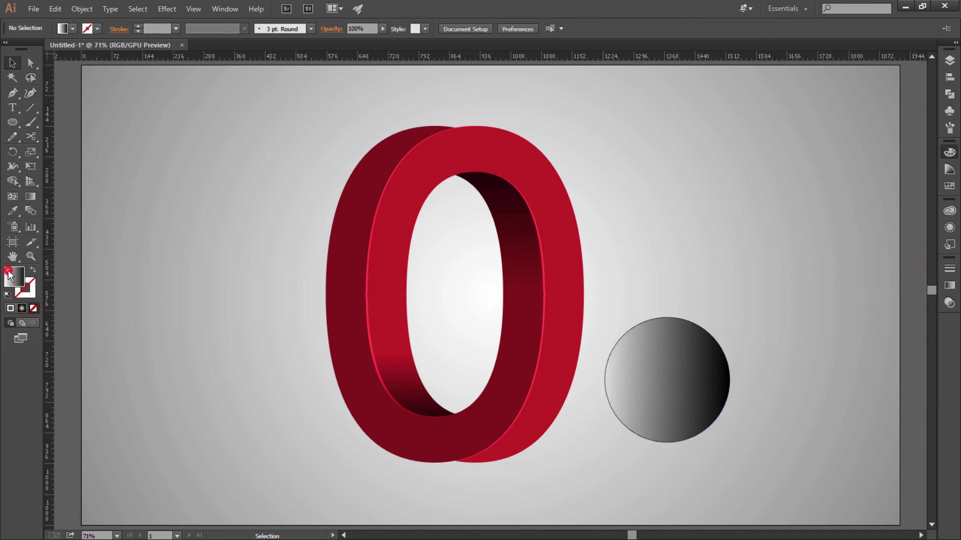
left_click(9, 275)
left_click(665, 422)
left_click(35, 293)
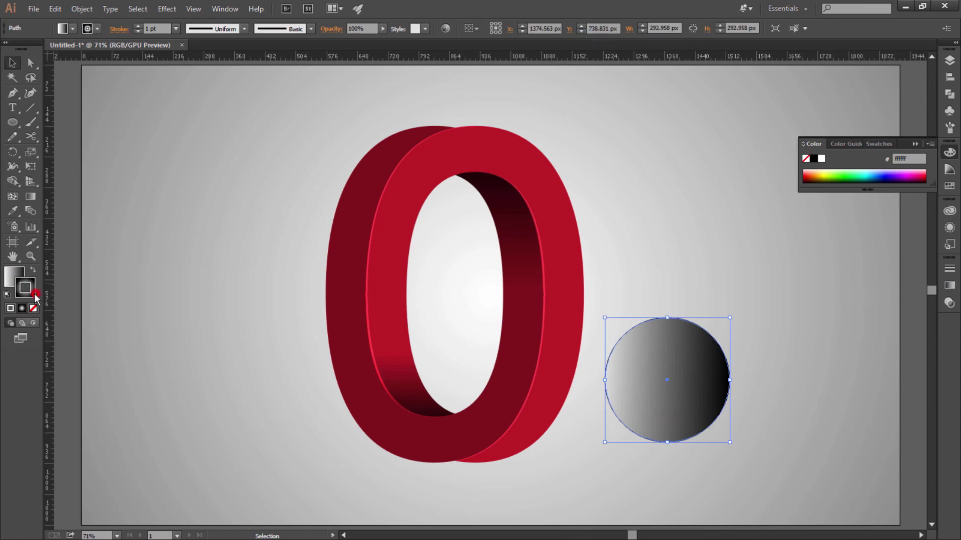
left_click(33, 308)
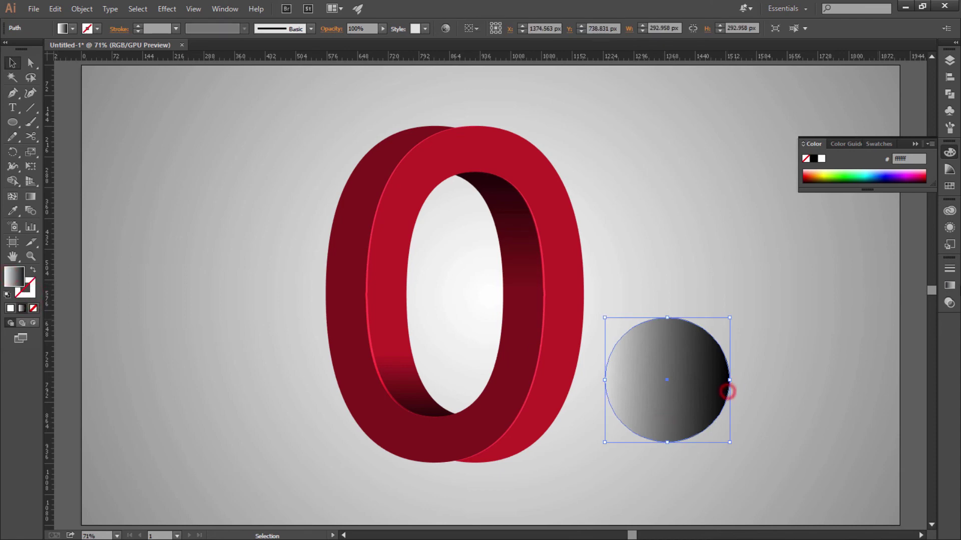
left_click(949, 285)
left_click(875, 277)
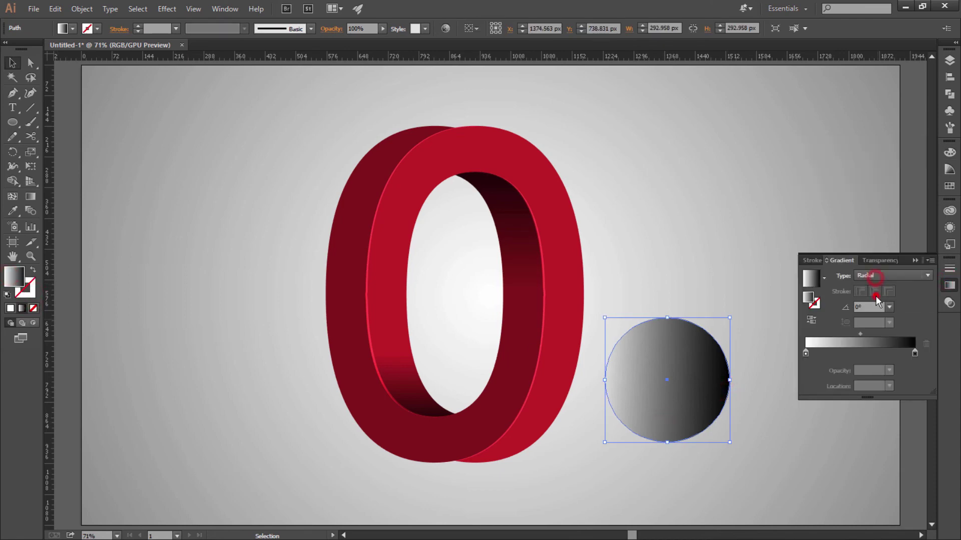
left_click(812, 320)
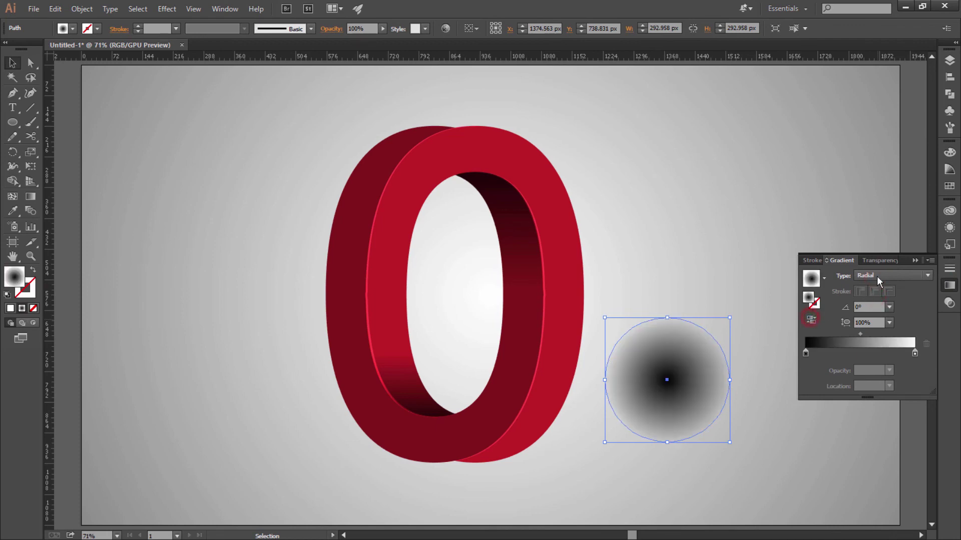
left_click(914, 260)
left_click(785, 254)
left_click(672, 323)
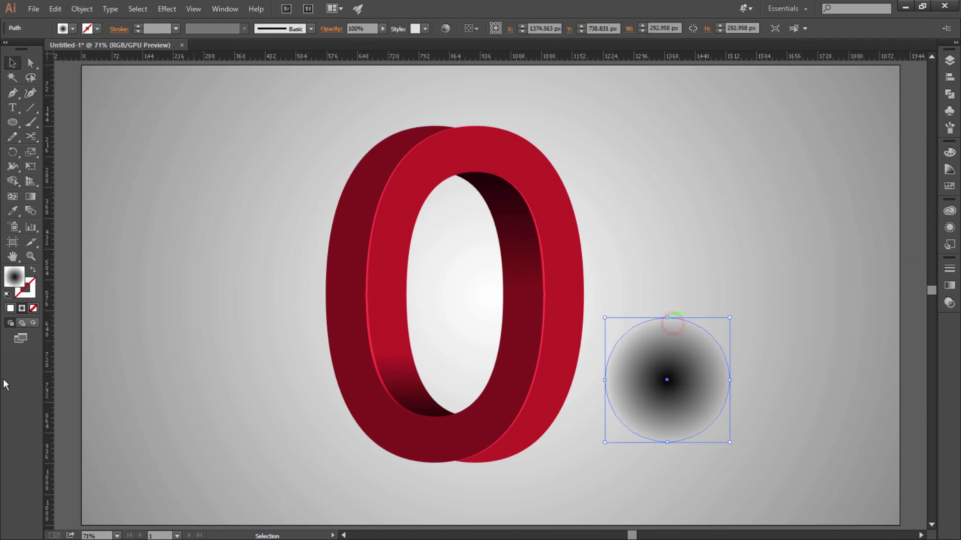
left_click(760, 407)
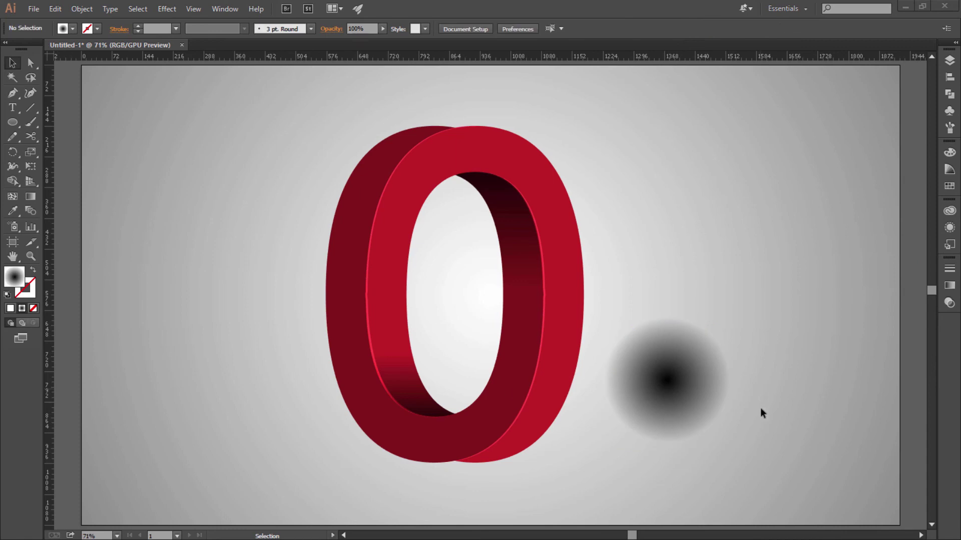
left_click(703, 393)
Squash the gradient circle into a wide ~683 × 36 px ellipse under the O and shift its midpoint left
left_click_drag(690, 384, 478, 466)
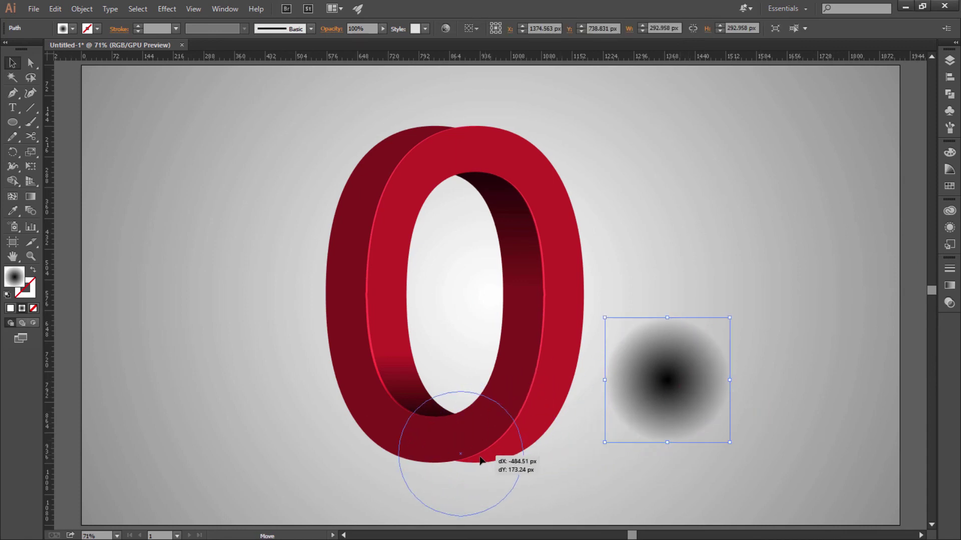
left_click_drag(454, 401, 462, 456)
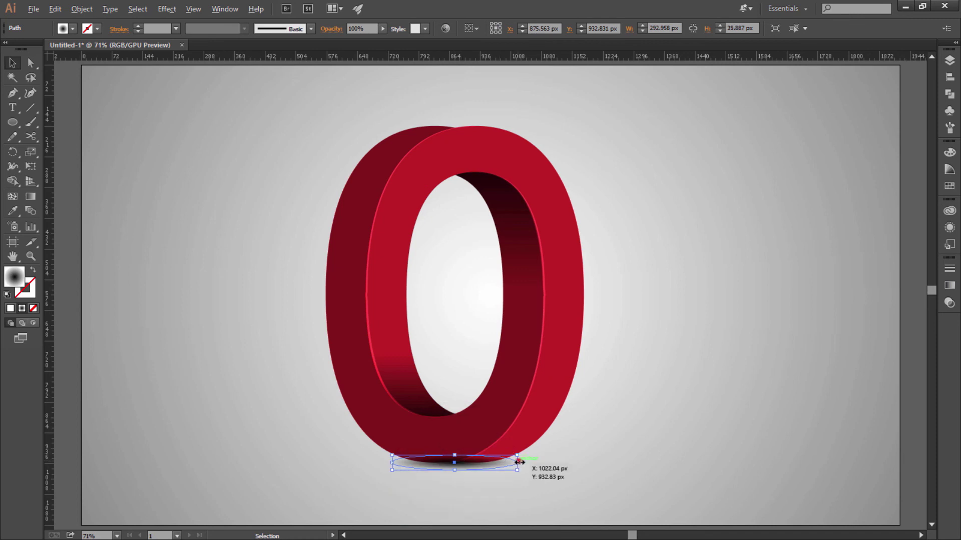
left_click_drag(516, 463, 600, 463)
left_click(672, 400)
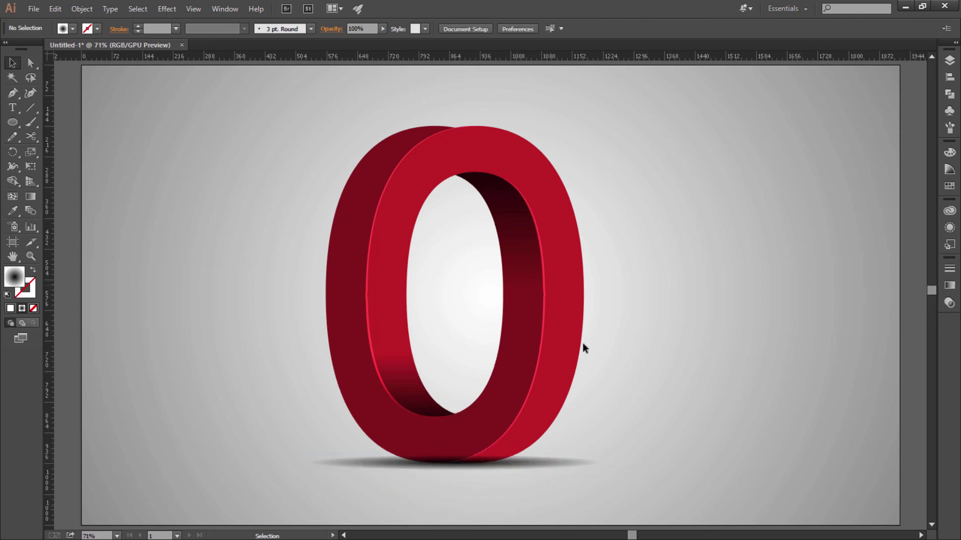
left_click(532, 465)
left_click(946, 287)
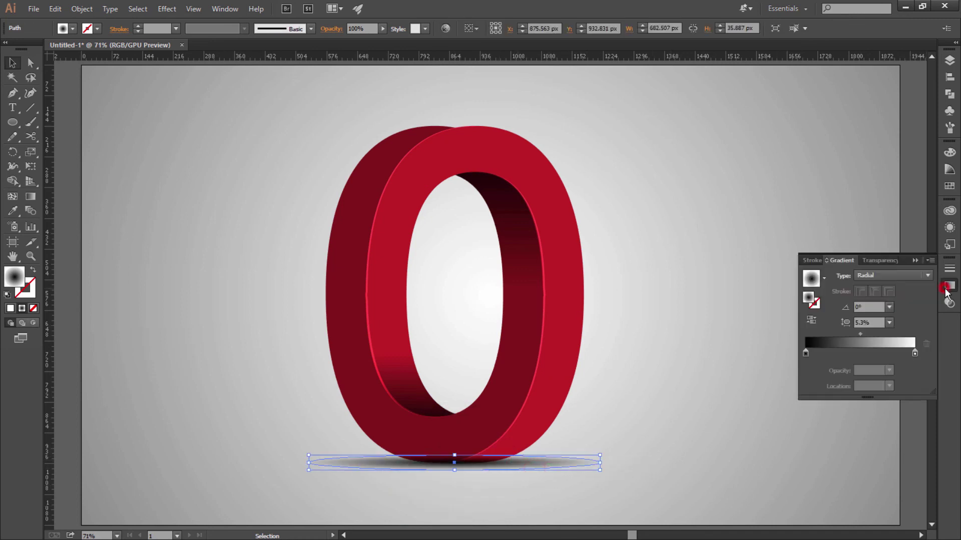
left_click_drag(861, 333, 846, 333)
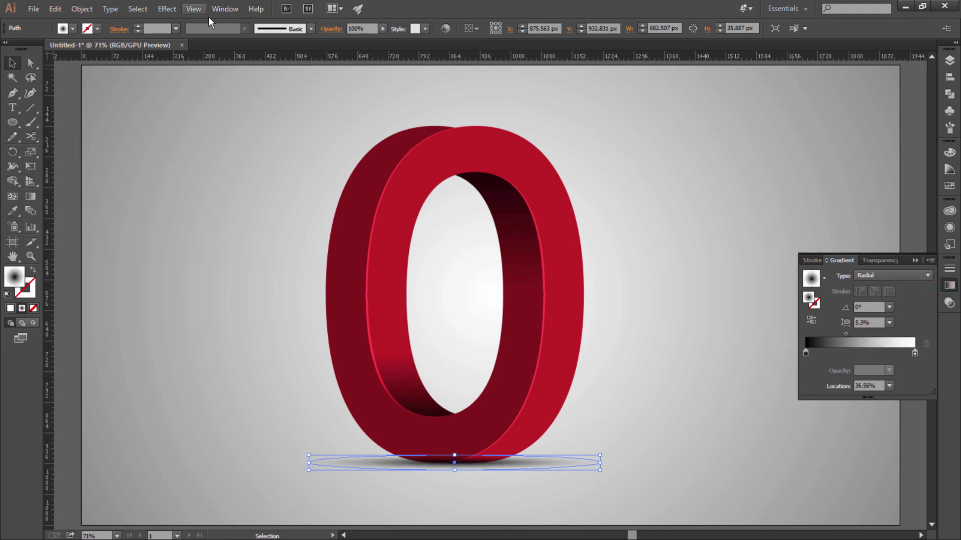
left_click(168, 9)
mouse_move(180, 209)
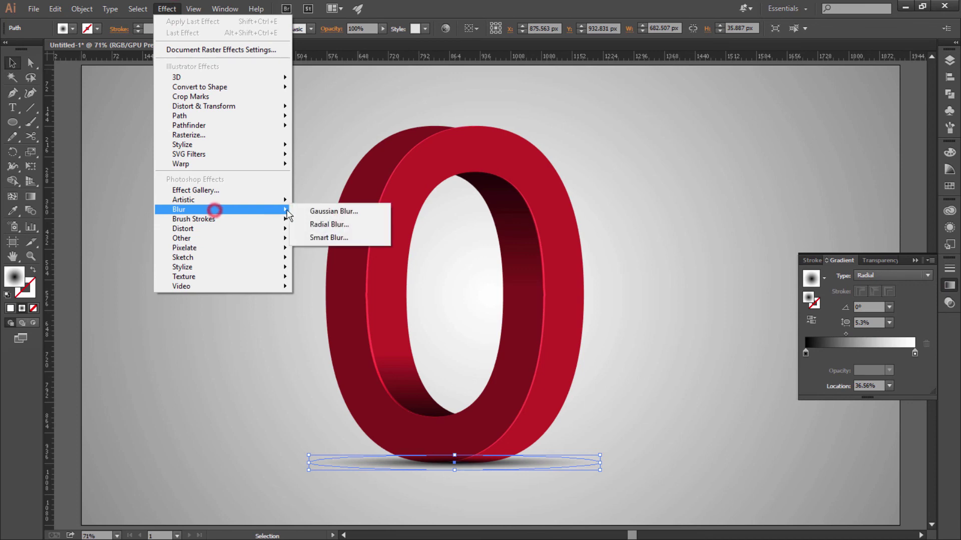
Apply a 2.3-pixel Gaussian Blur to the shadow ellipse and nudge its gradient midpoint
left_click(309, 209)
left_click(319, 154)
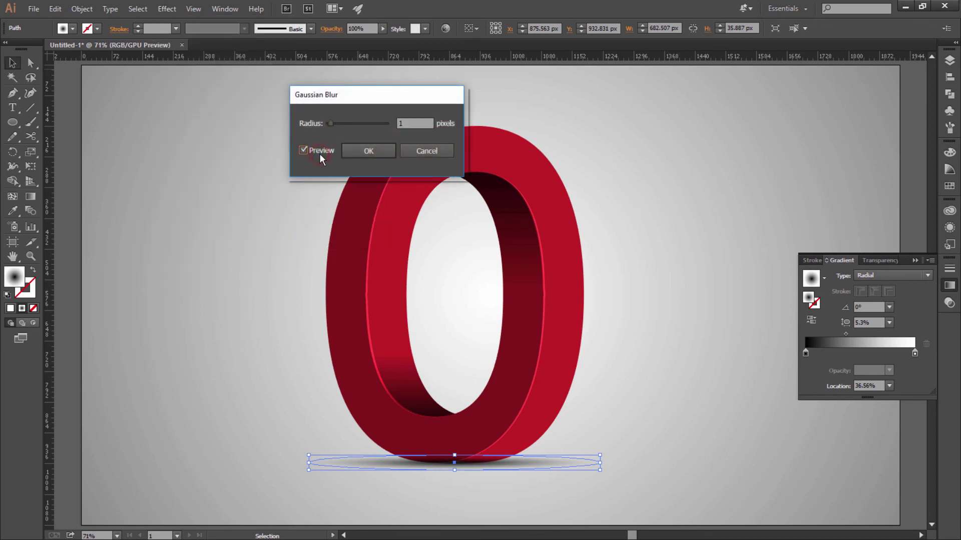
left_click_drag(328, 124, 343, 125)
left_click(368, 150)
left_click_drag(845, 334, 858, 334)
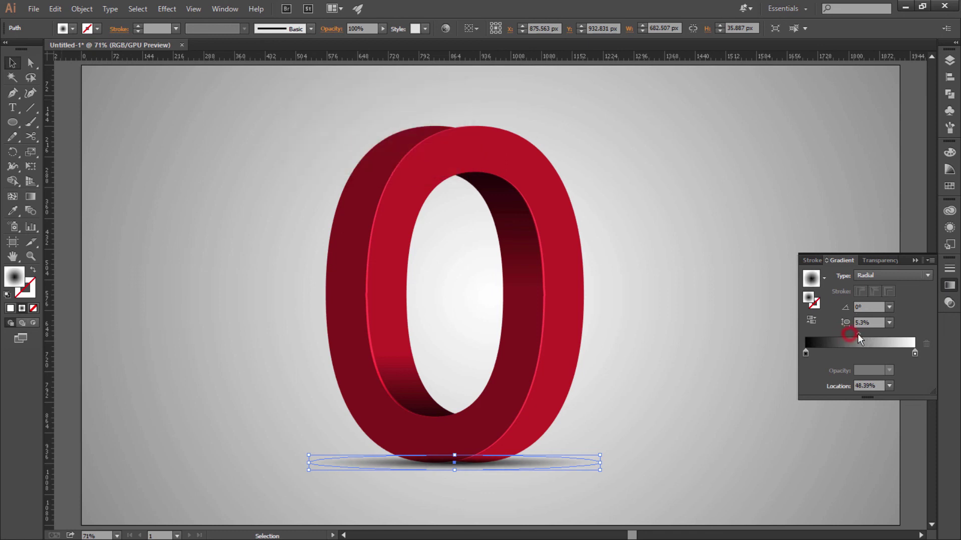
left_click(913, 259)
left_click(806, 249)
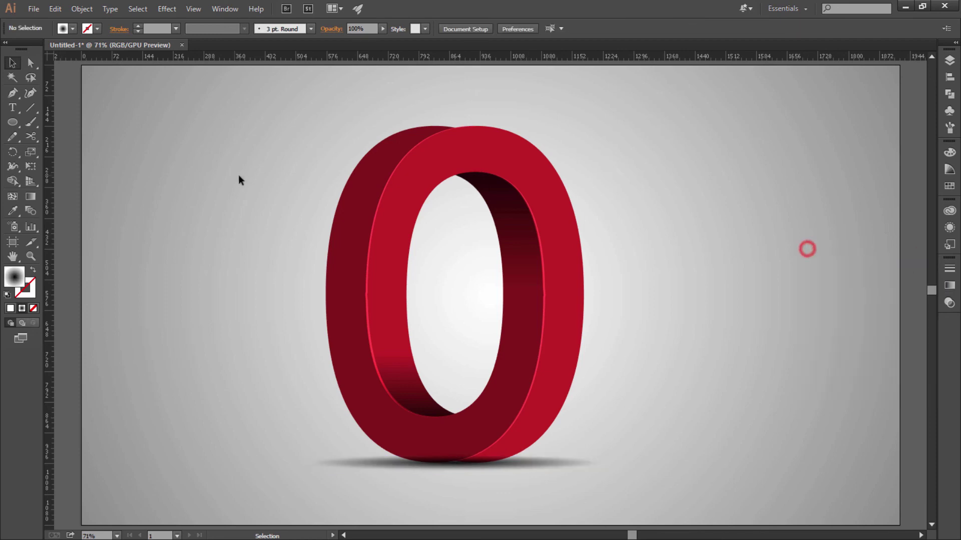
Group all the letter's parts together with its shadow
left_click_drag(232, 163, 643, 471)
right_click(495, 440)
left_click(530, 375)
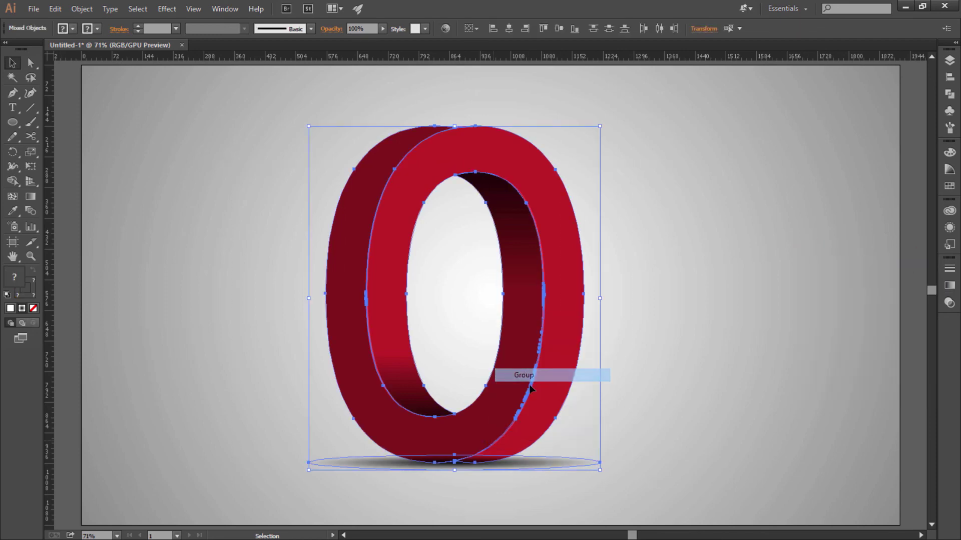
left_click(785, 337)
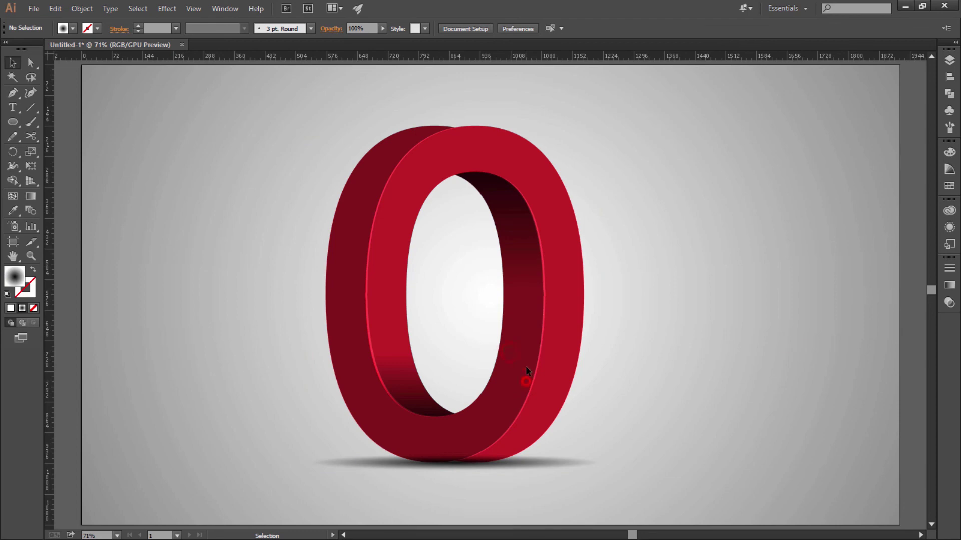
Reposition the O group on the grey background, shifting it left then back toward centre
left_click_drag(284, 188, 561, 427)
mouse_move(443, 435)
left_mouse_down()
mouse_move(529, 462)
mouse_move(441, 456)
left_mouse_up()
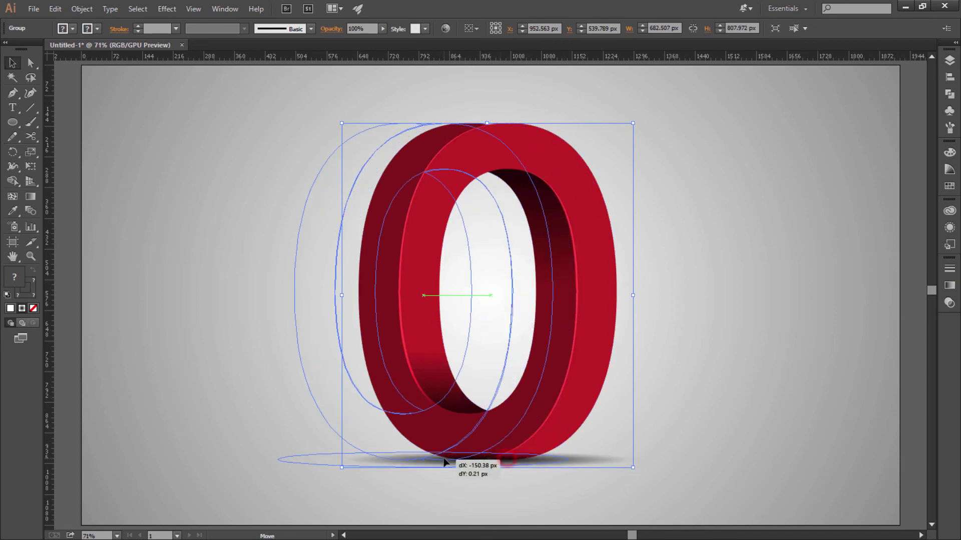
left_click(642, 418)
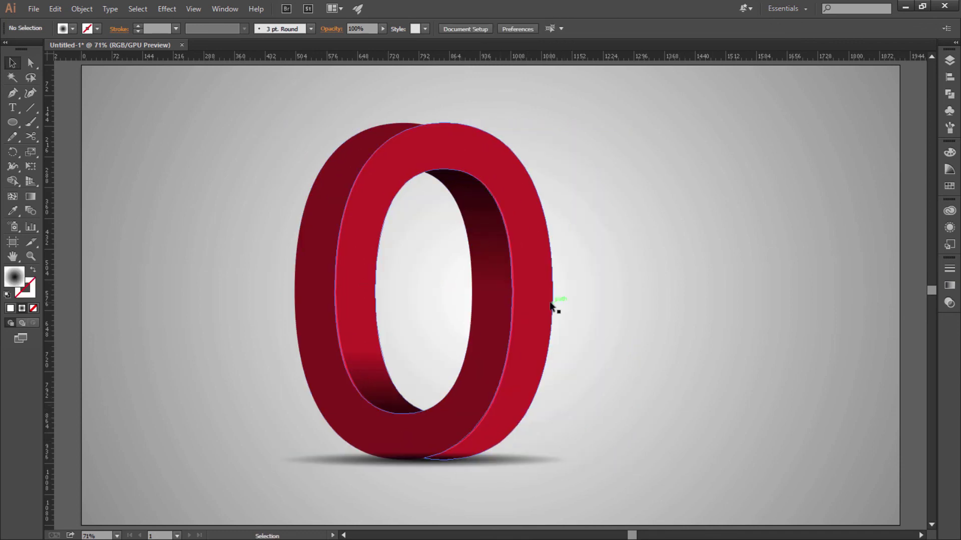
key("t")
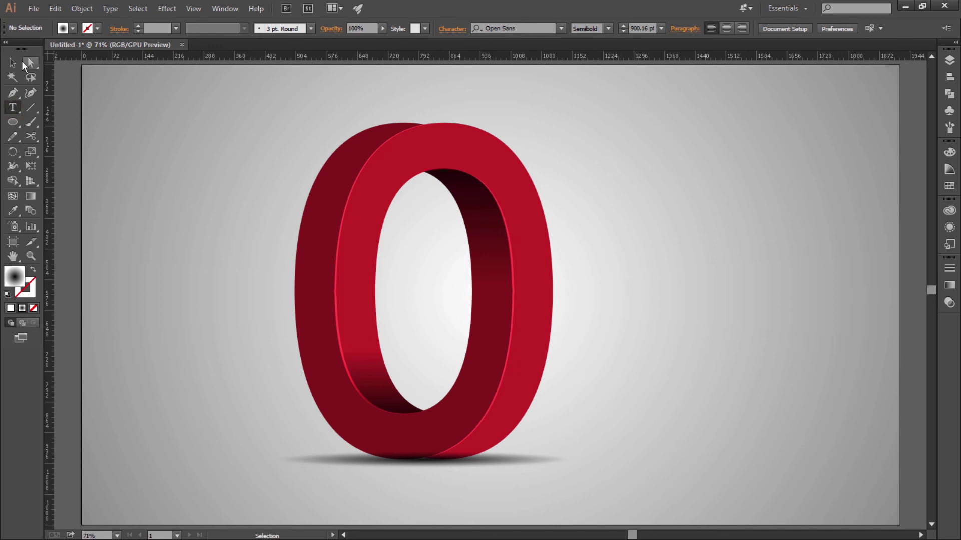
left_click(15, 63)
left_click_drag(447, 468, 505, 466)
left_click(684, 417)
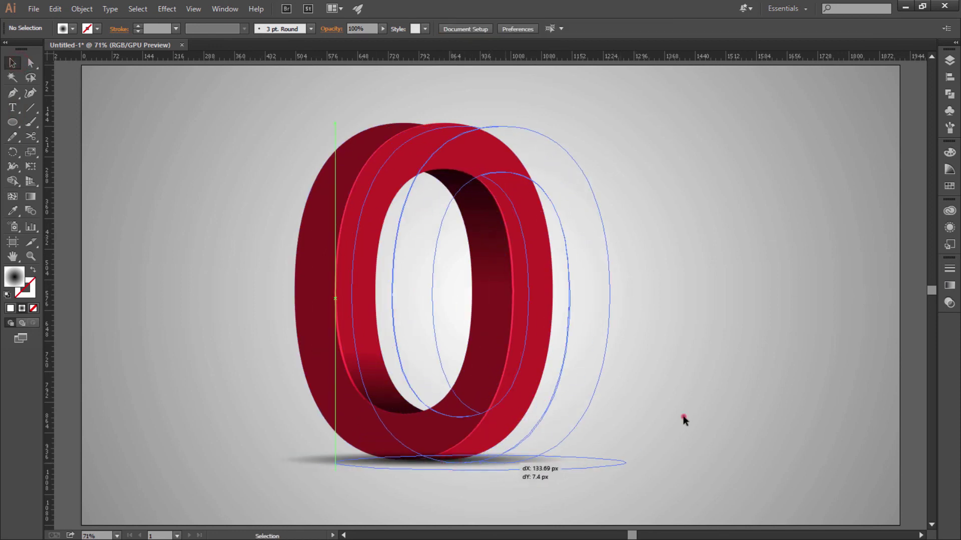